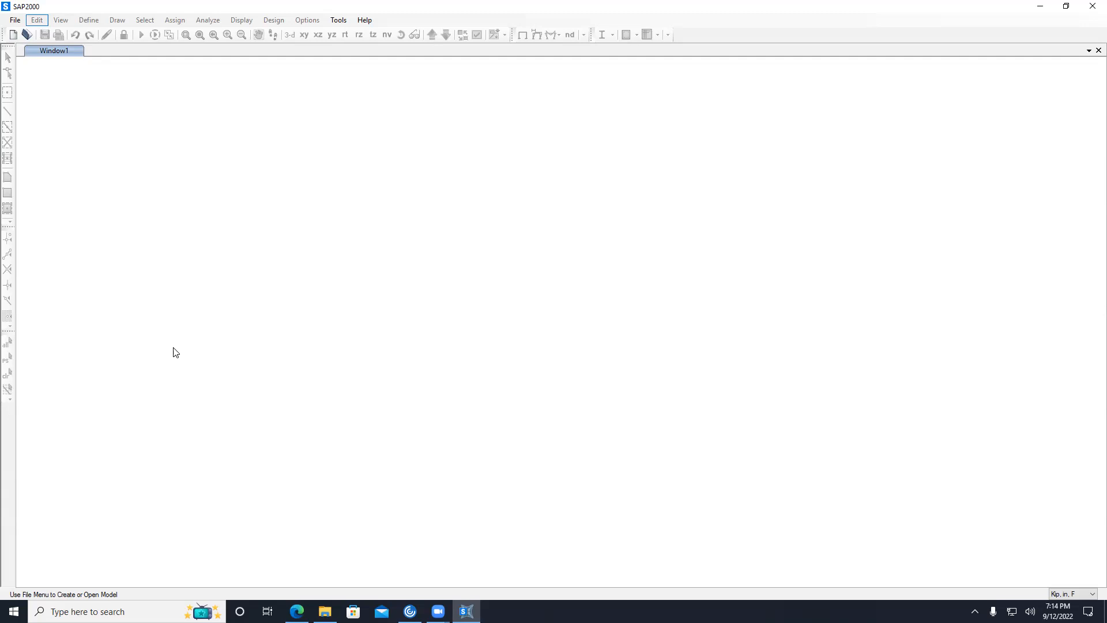
click(18, 21)
click(19, 20)
click(20, 22)
click(25, 35)
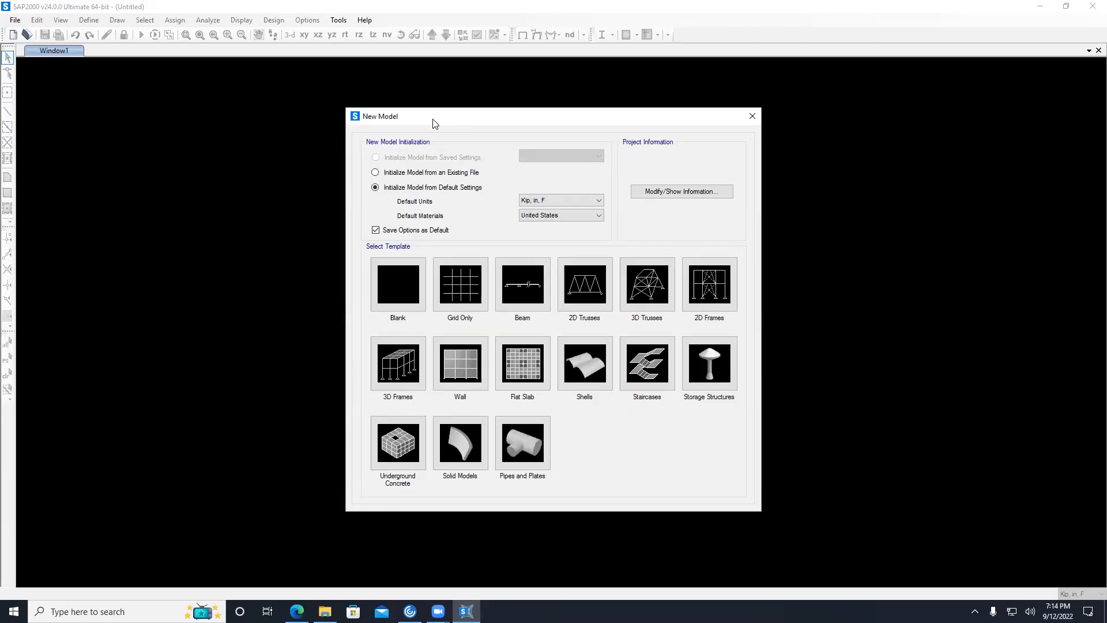
drag(433, 119, 427, 115)
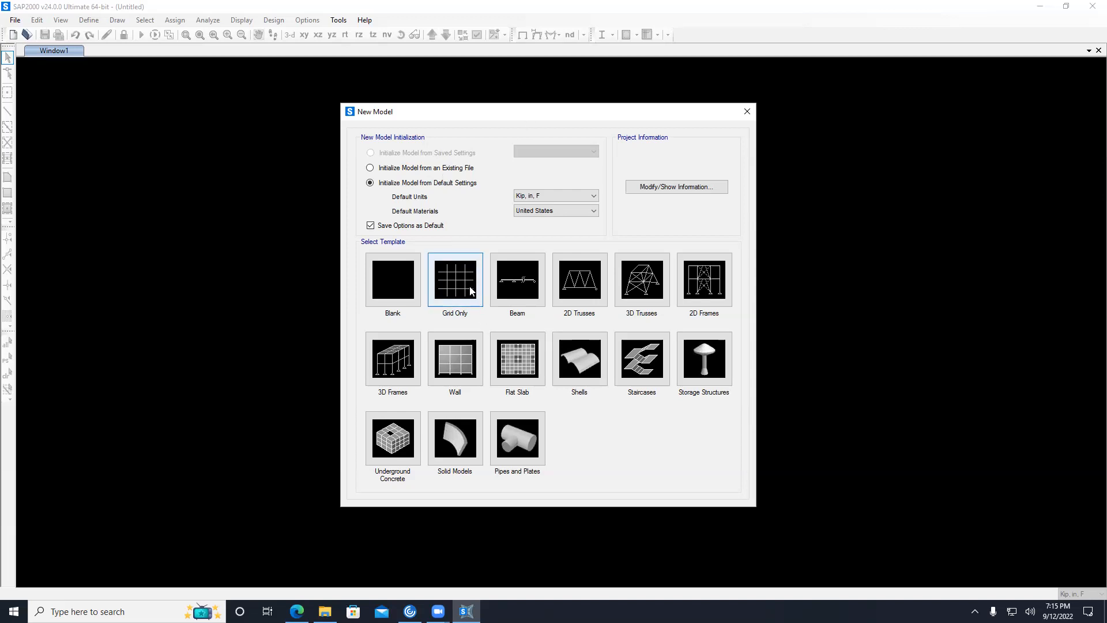
click(468, 284)
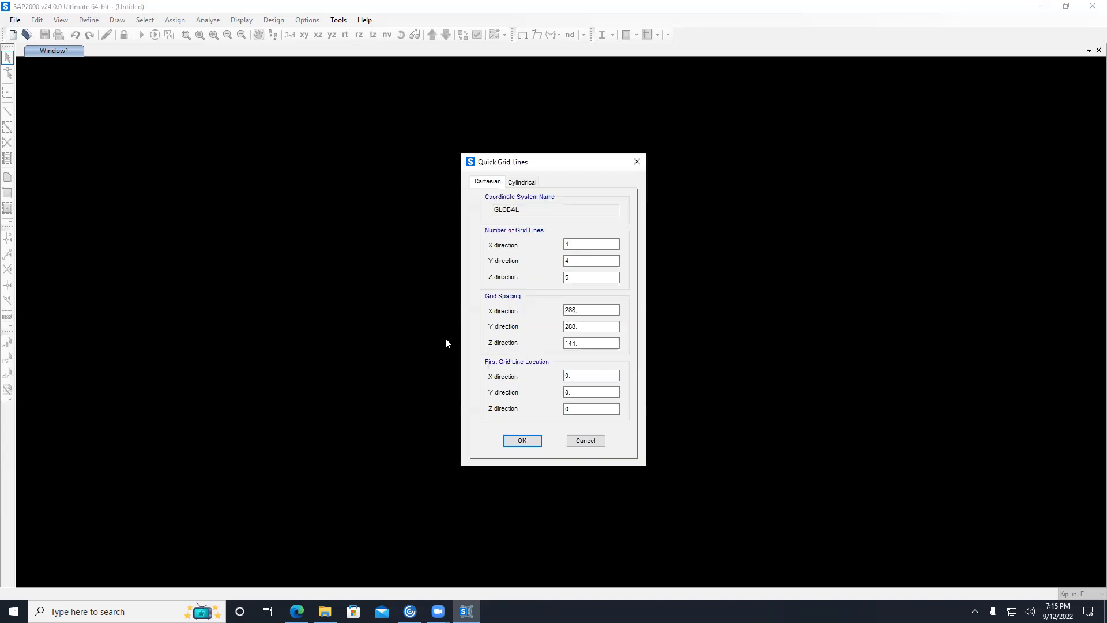
click(578, 244)
double_click(580, 247)
double_click(566, 260)
text(0)
key(BackSpace)
text(1)
click(609, 278)
text(25)
key(BackSpace)
click(582, 309)
double_click(582, 308)
click(586, 449)
Start a new model from the Grid Only template with Kip, ft, F as the default units
click(16, 20)
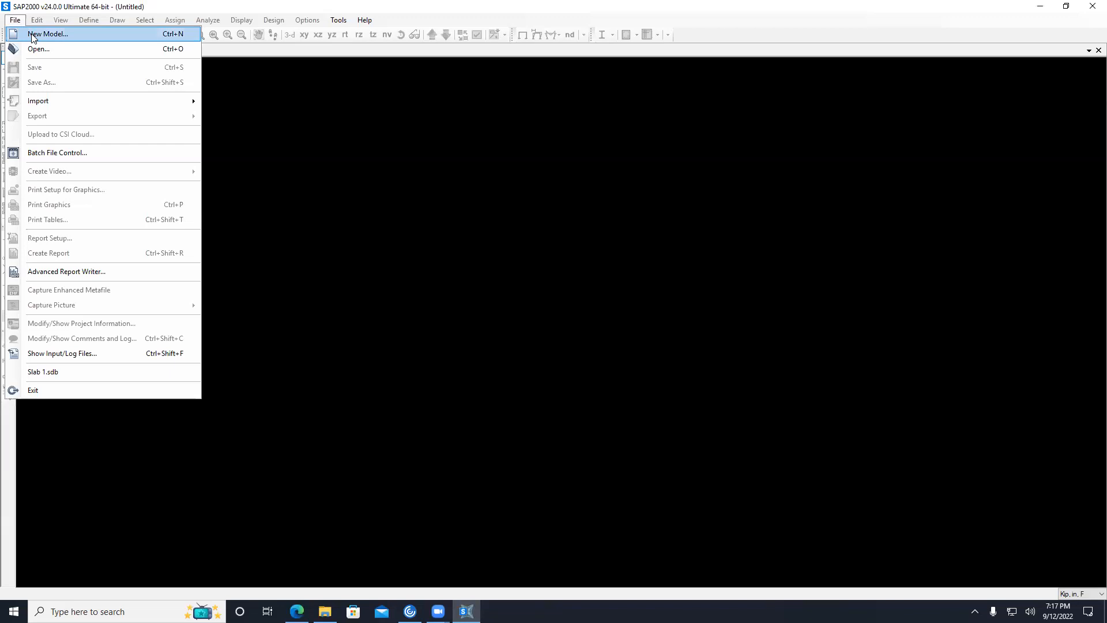
click(32, 35)
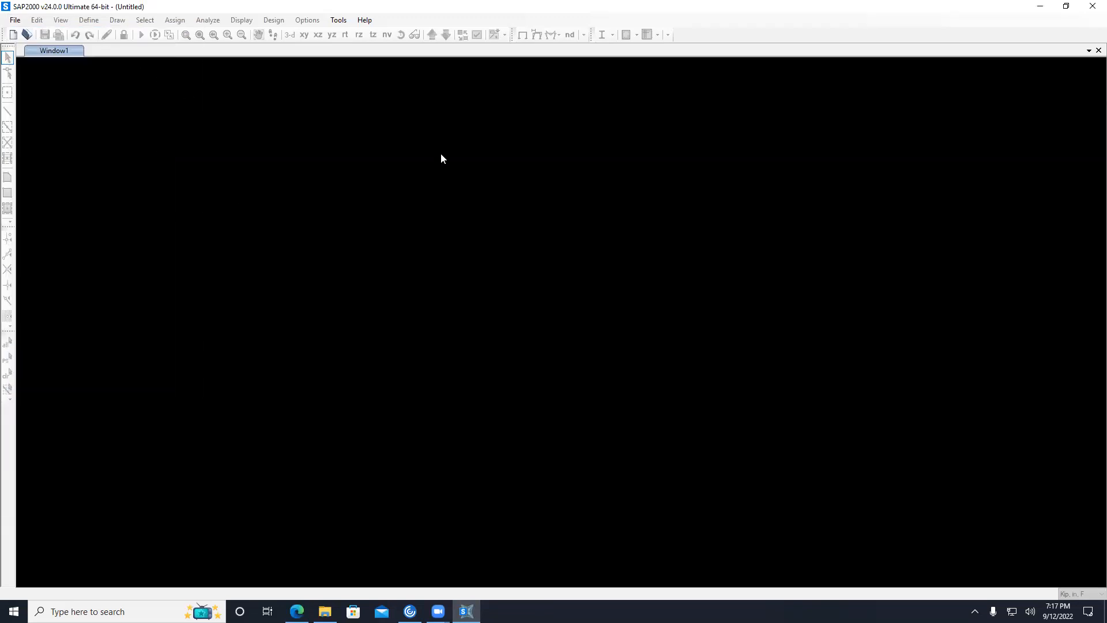
click(576, 200)
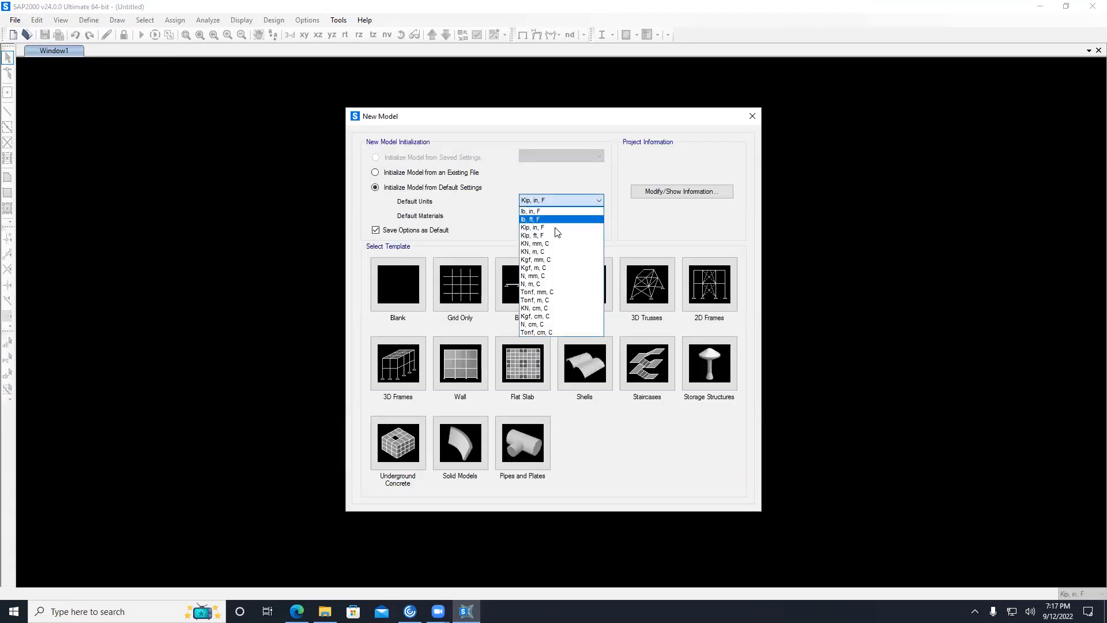
click(552, 236)
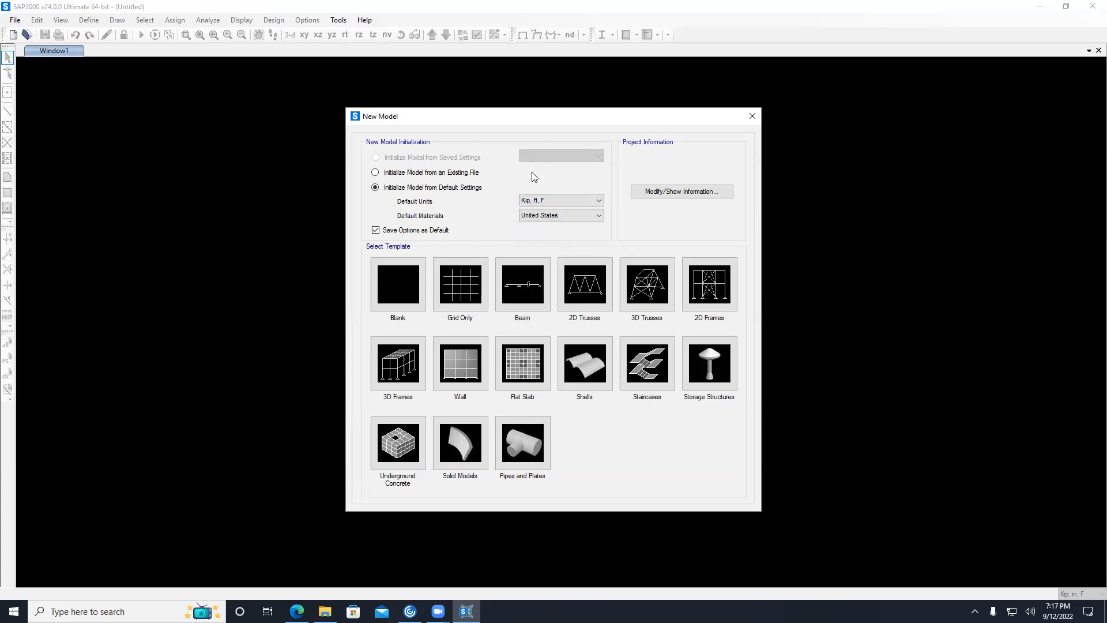
click(461, 284)
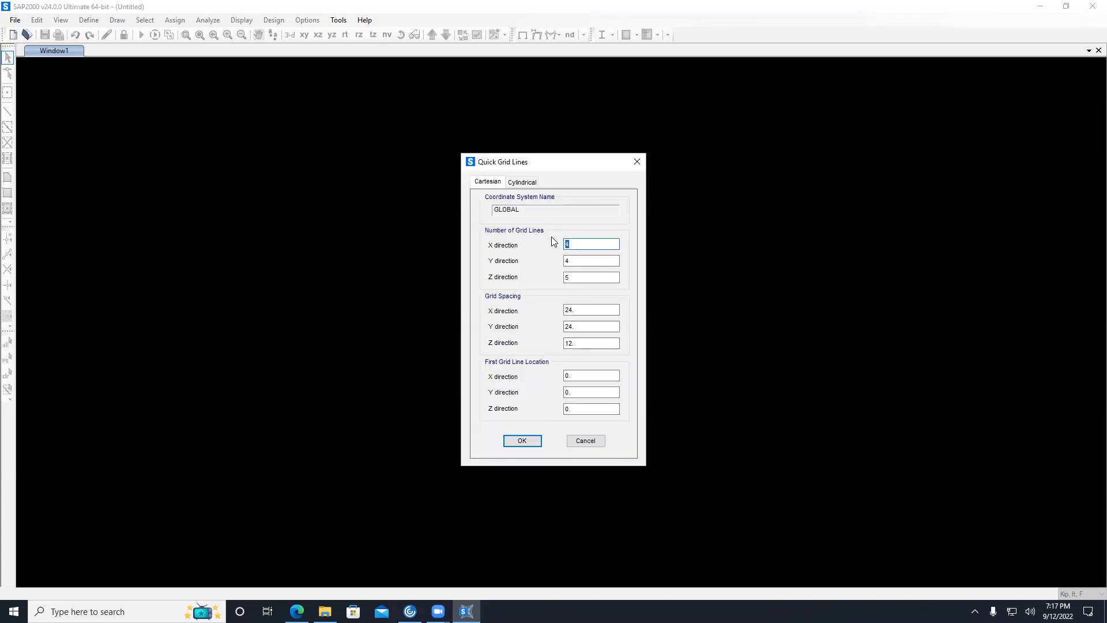
Create a grid with 4 X, 1 Y and 2 Z grid lines, spaced 12 ft in X and 3 ft in Z
double_click(586, 260)
text(1)
double_click(584, 276)
text(2)
double_click(568, 310)
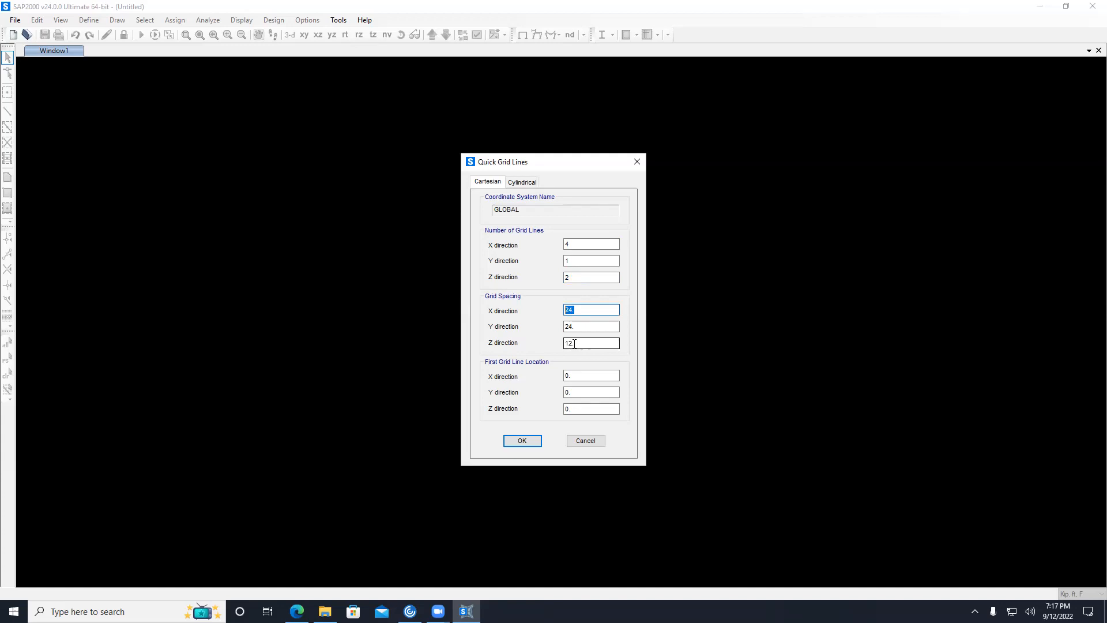
text(12)
double_click(570, 326)
click(570, 260)
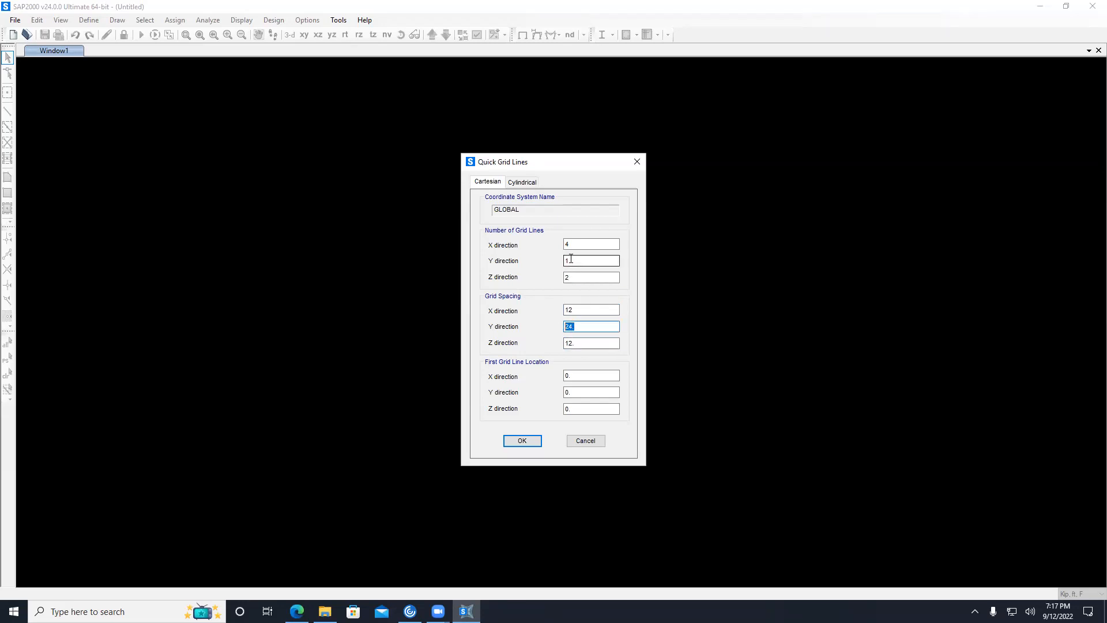
double_click(568, 342)
click(521, 441)
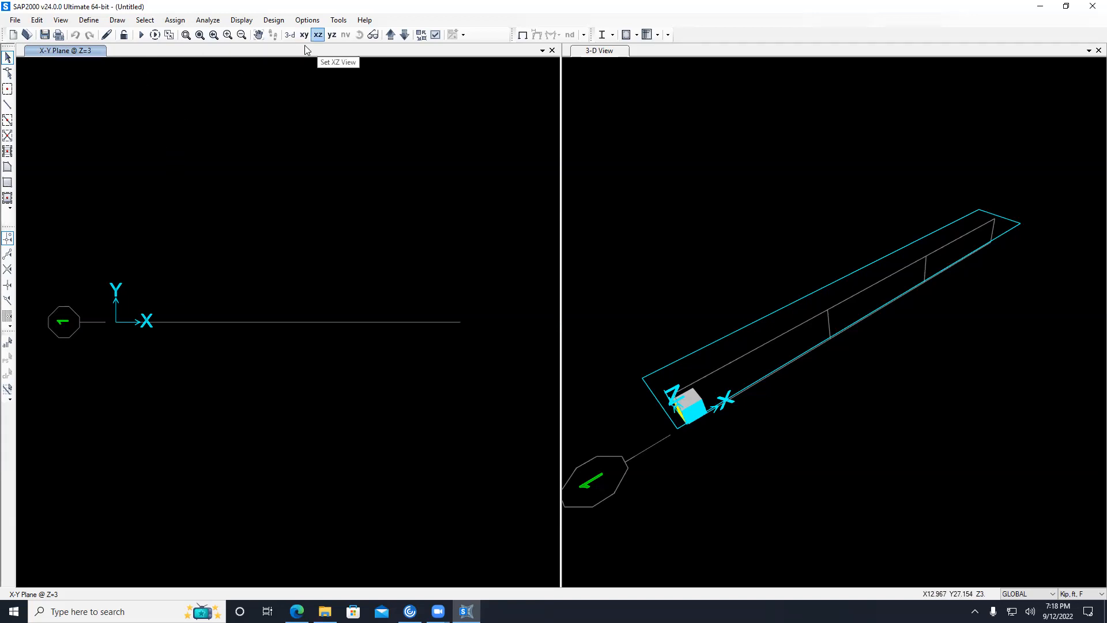
Cycle the plan window through the 3-D, X-Y and Y-Z views and set it to the X-Z plane at Y=0
click(318, 36)
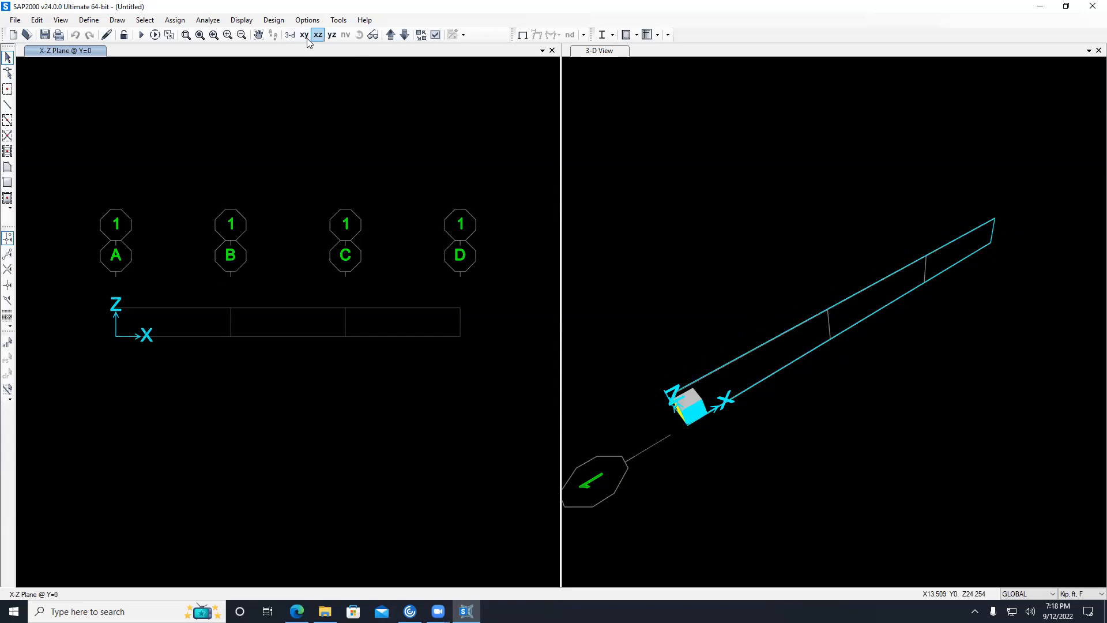
click(291, 36)
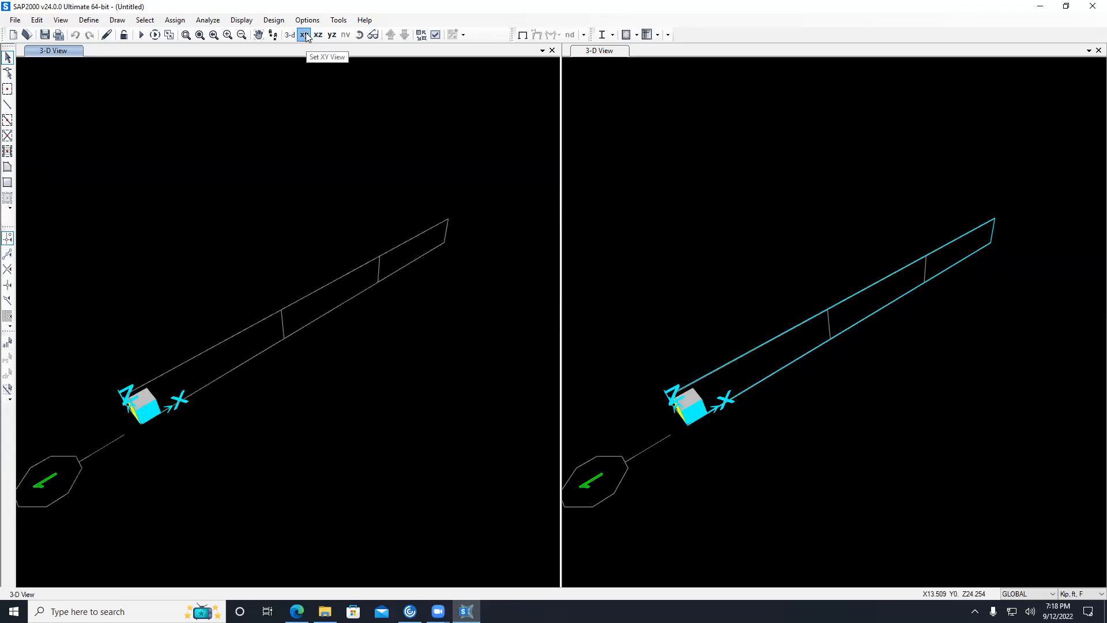
click(305, 35)
click(318, 36)
click(332, 35)
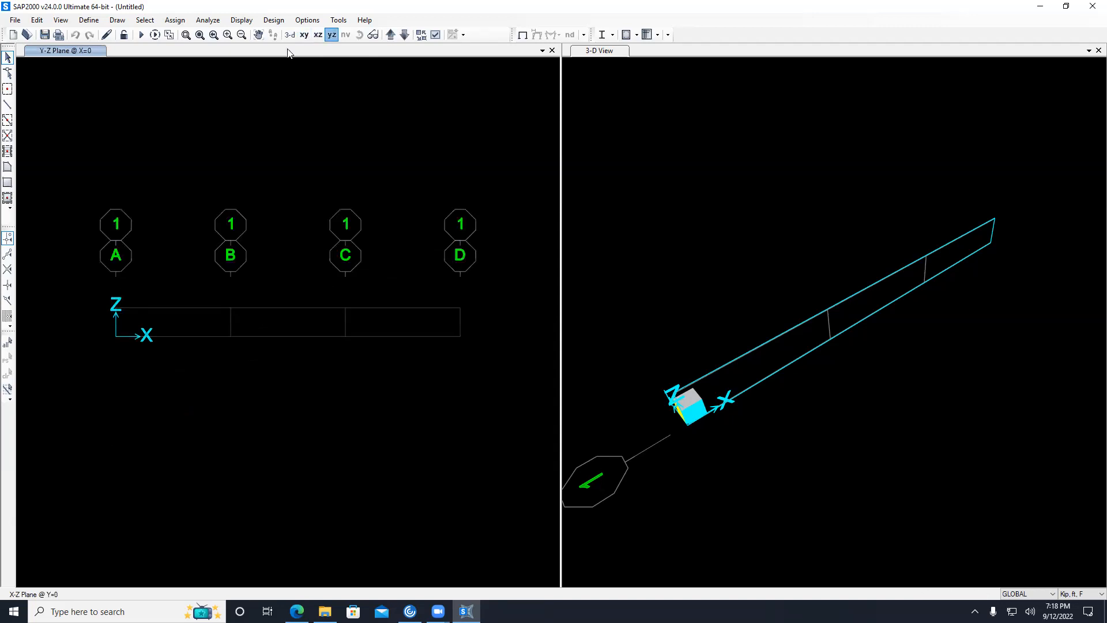
click(318, 35)
Open the property data of the existing 4000Psi concrete material for modification
click(89, 20)
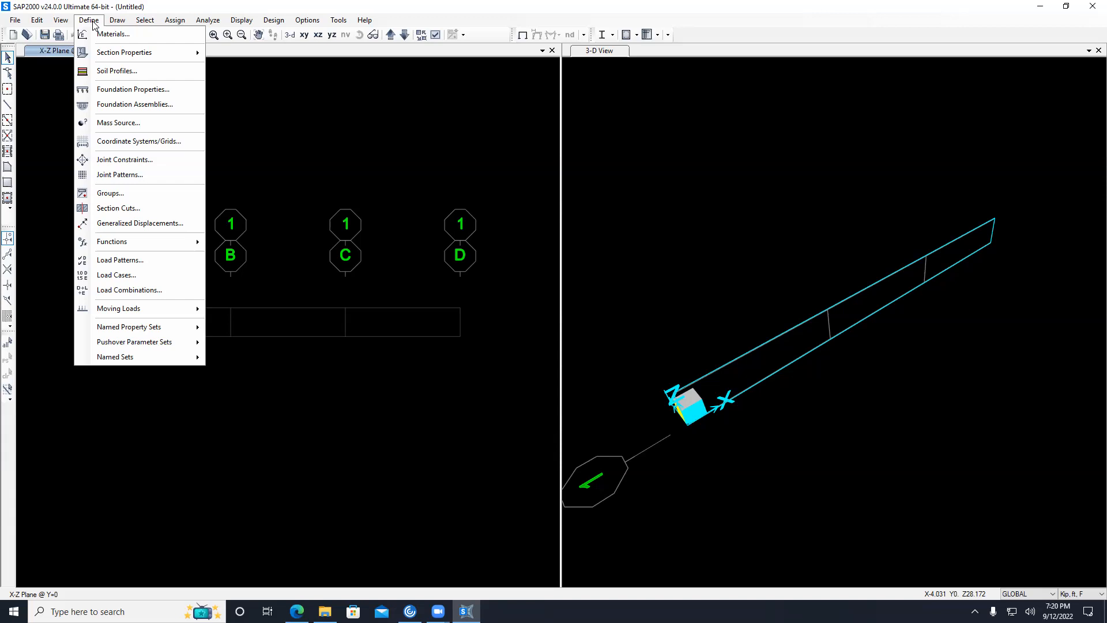
click(153, 34)
drag(480, 227, 291, 129)
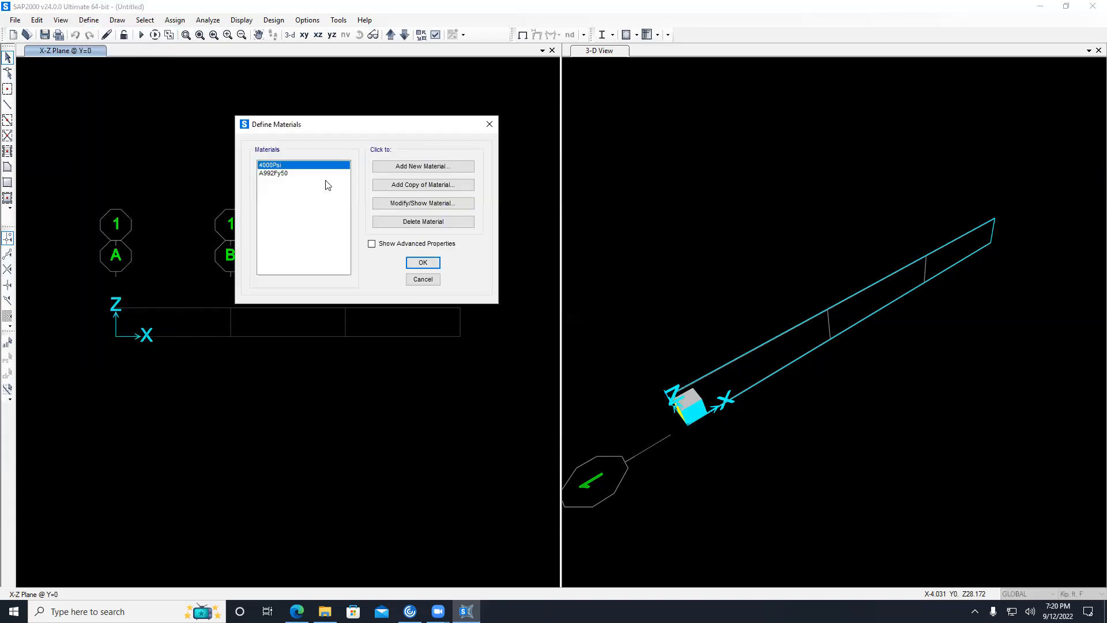
click(284, 174)
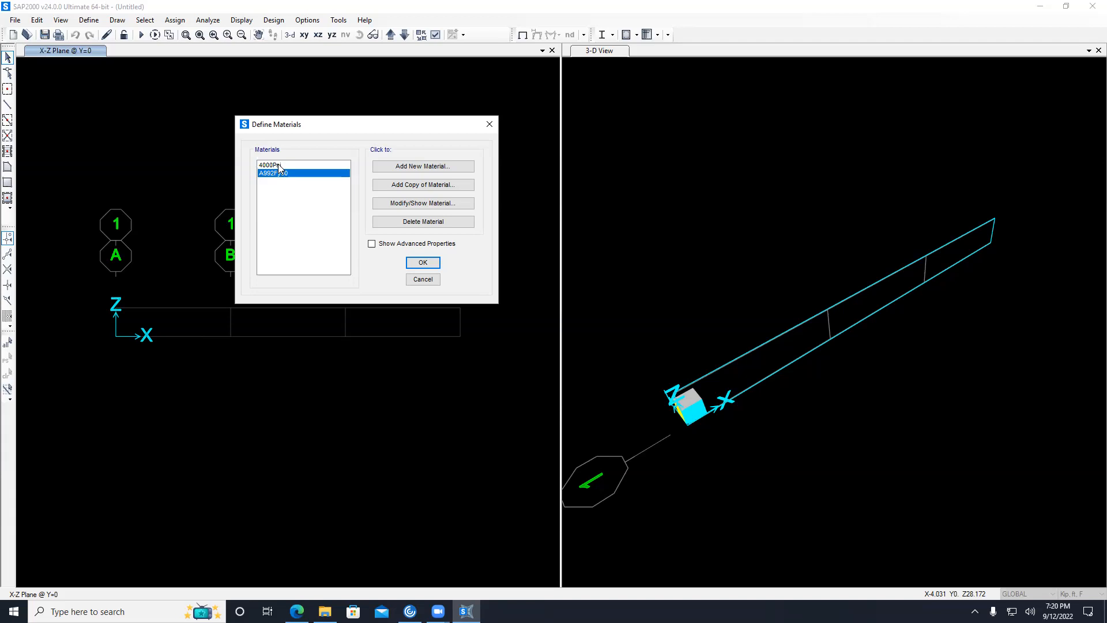
click(292, 166)
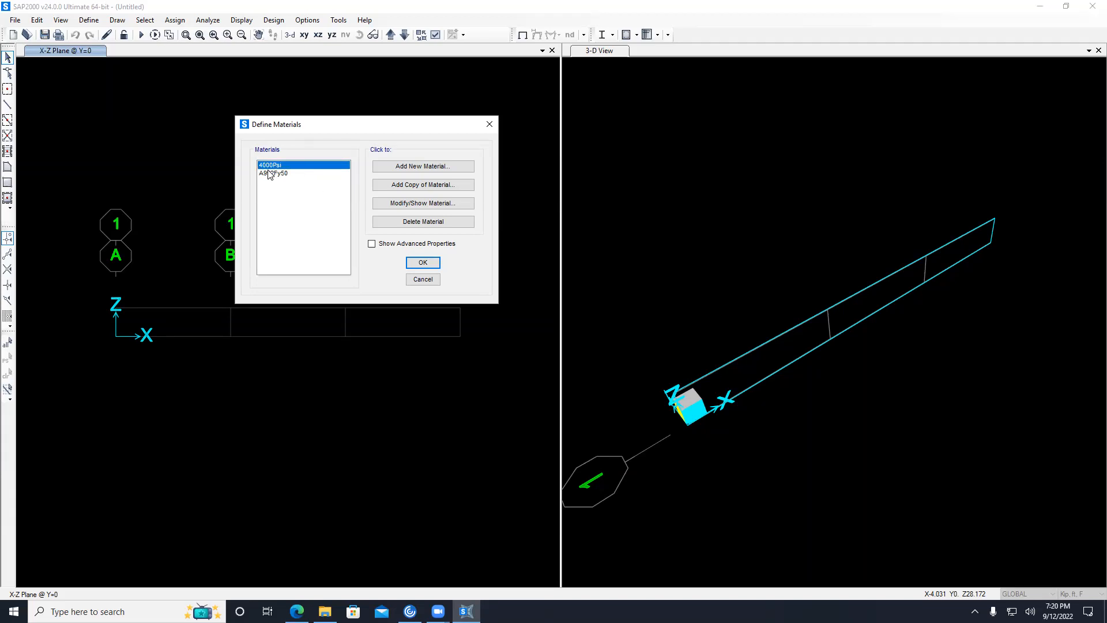
click(421, 205)
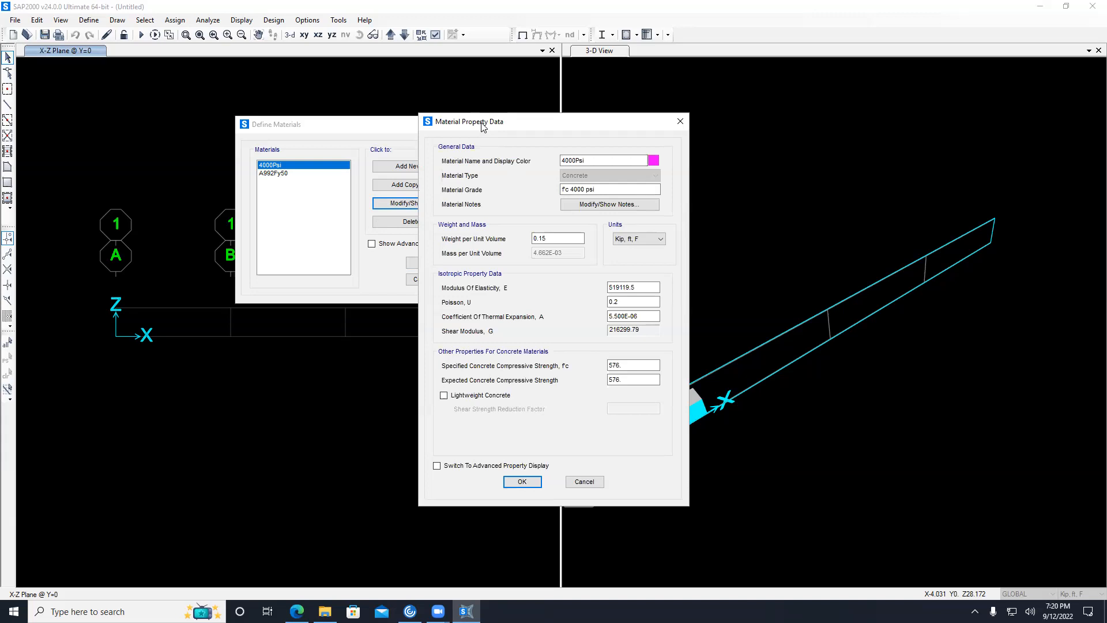
drag(482, 127, 303, 89)
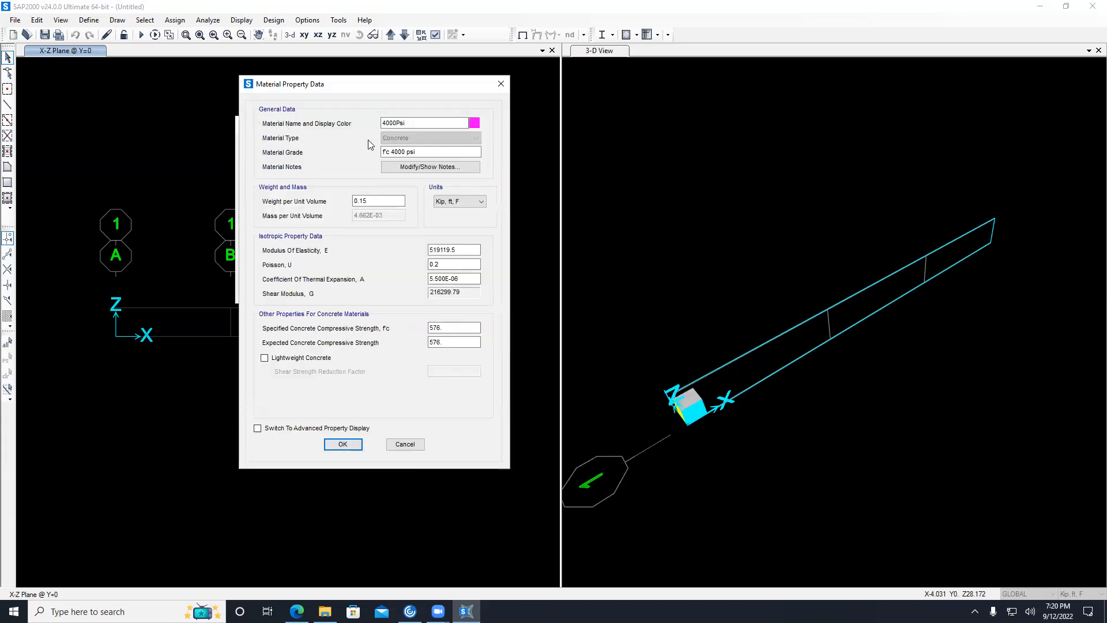
Examine the 4000Psi concrete properties in Tonf, mm, C and Tonf, m, C units, then return to Kip, ft, F
click(400, 124)
double_click(369, 201)
click(458, 202)
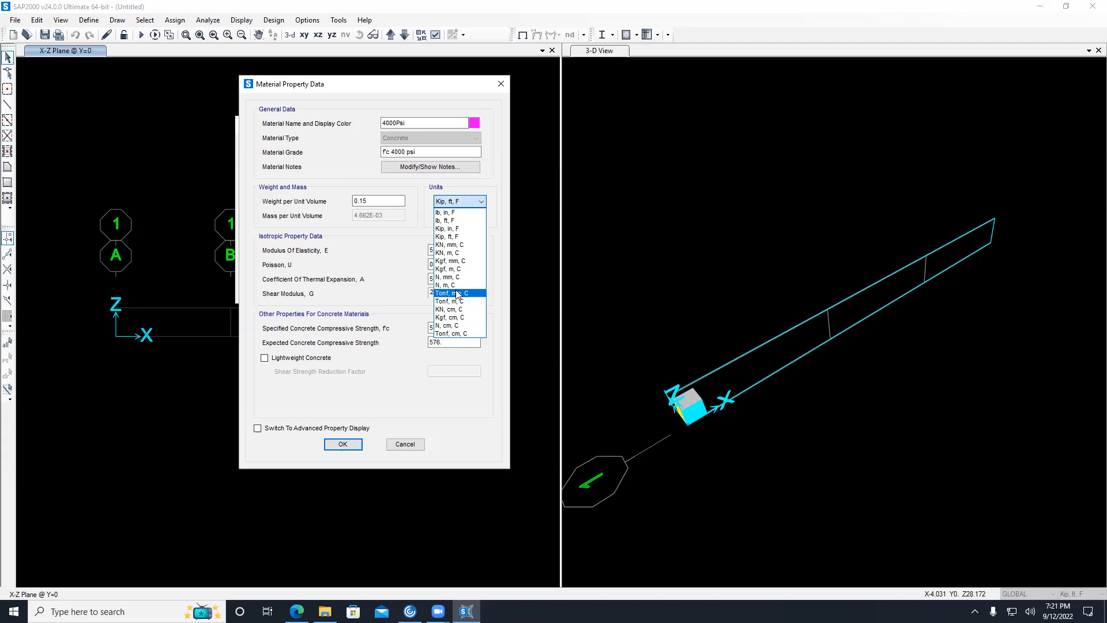
click(457, 293)
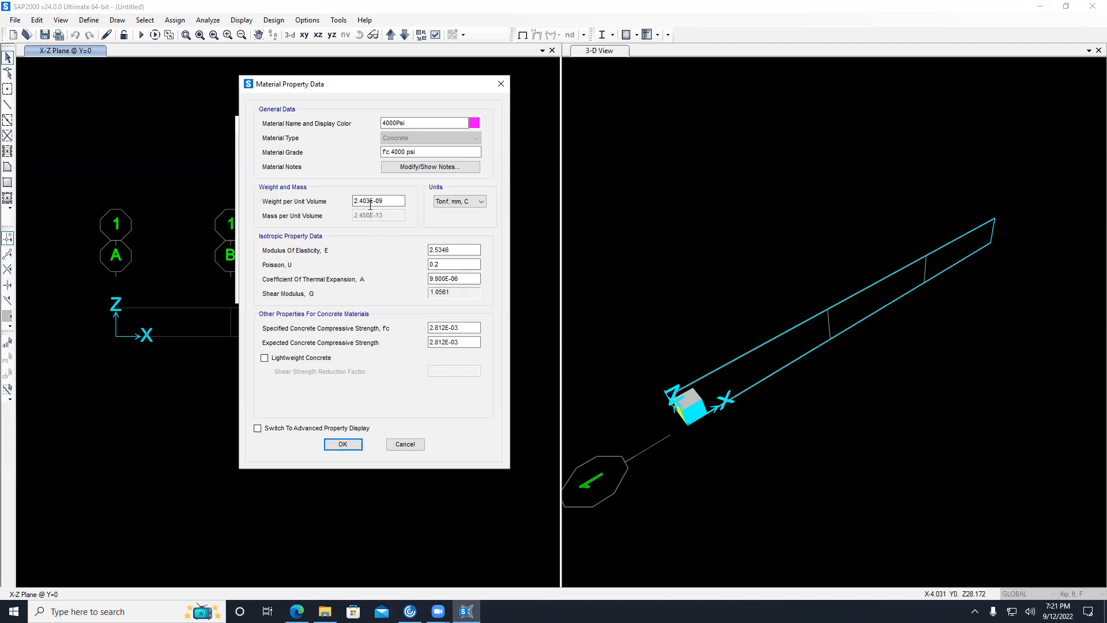
click(457, 202)
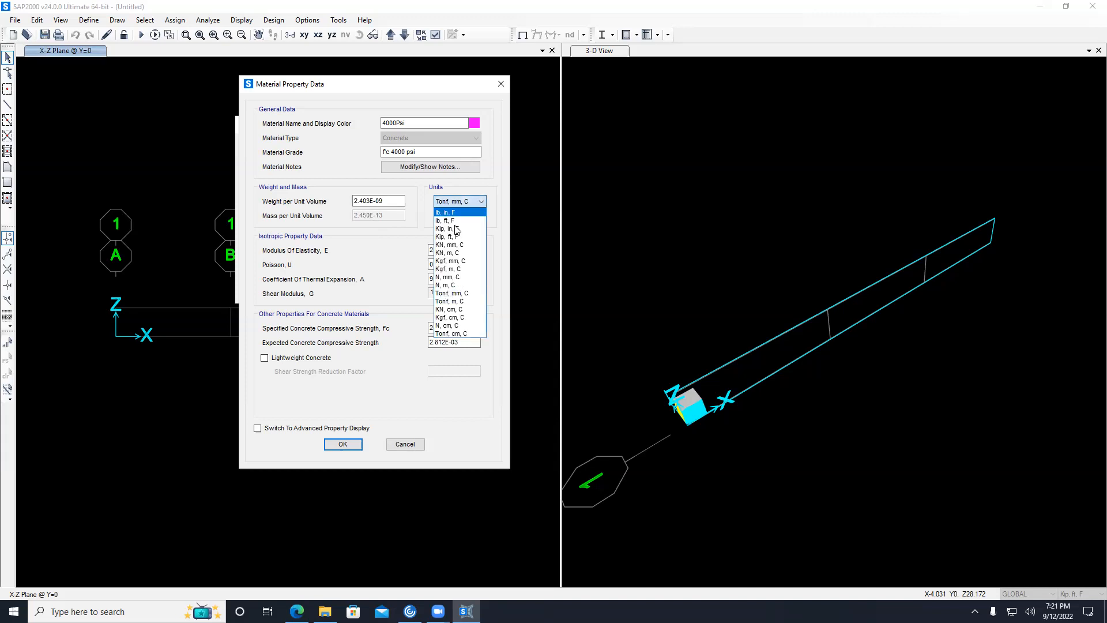
click(453, 294)
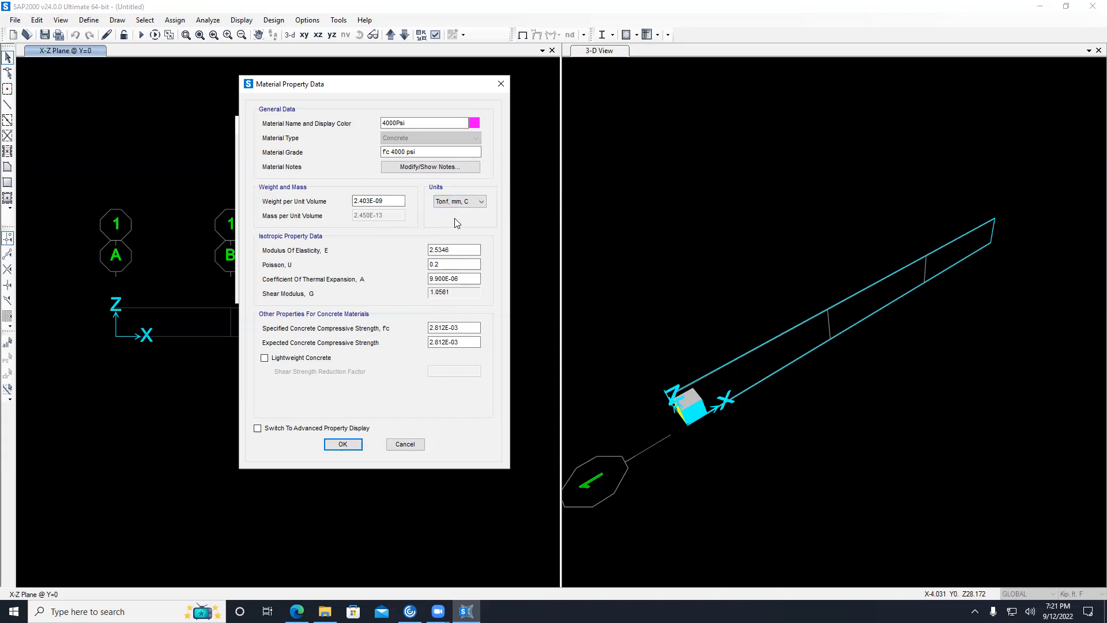
click(457, 202)
click(457, 306)
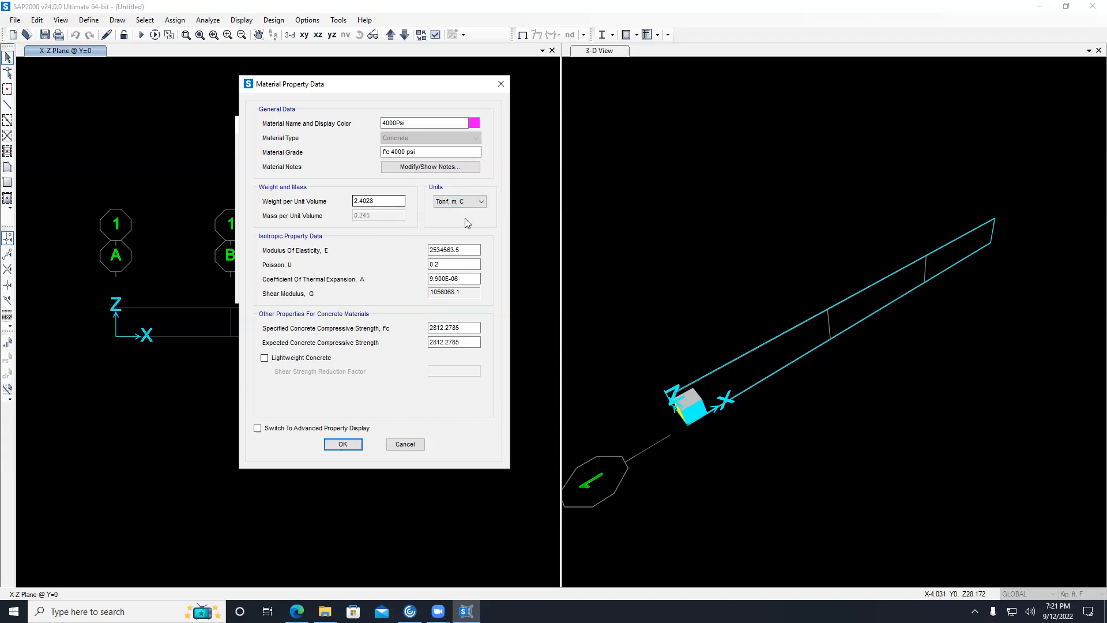
click(466, 201)
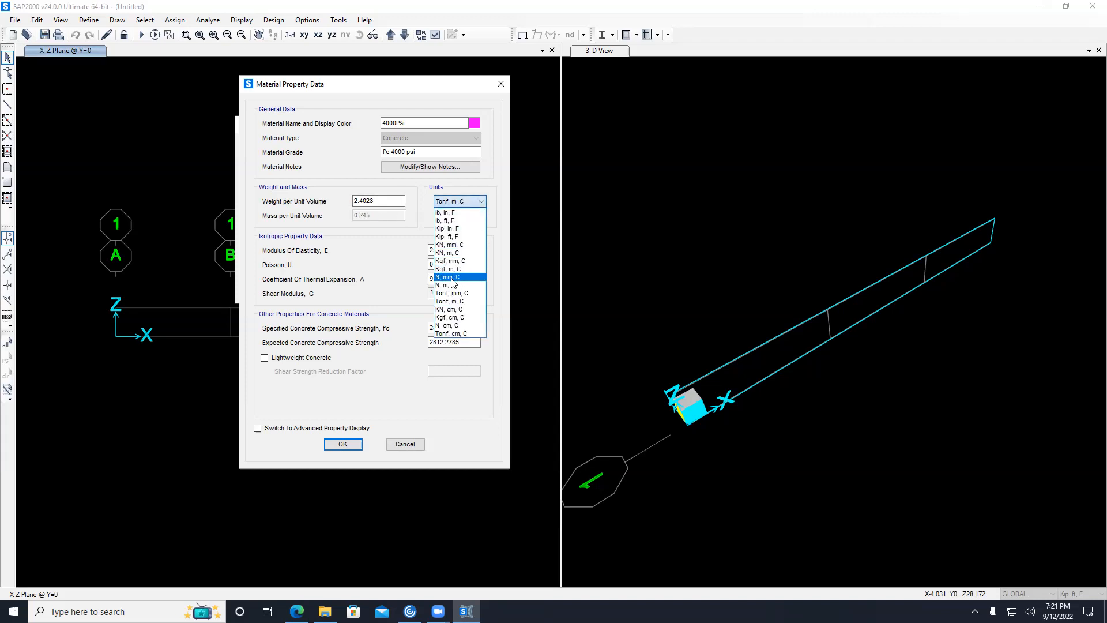
click(447, 237)
drag(378, 198, 354, 201)
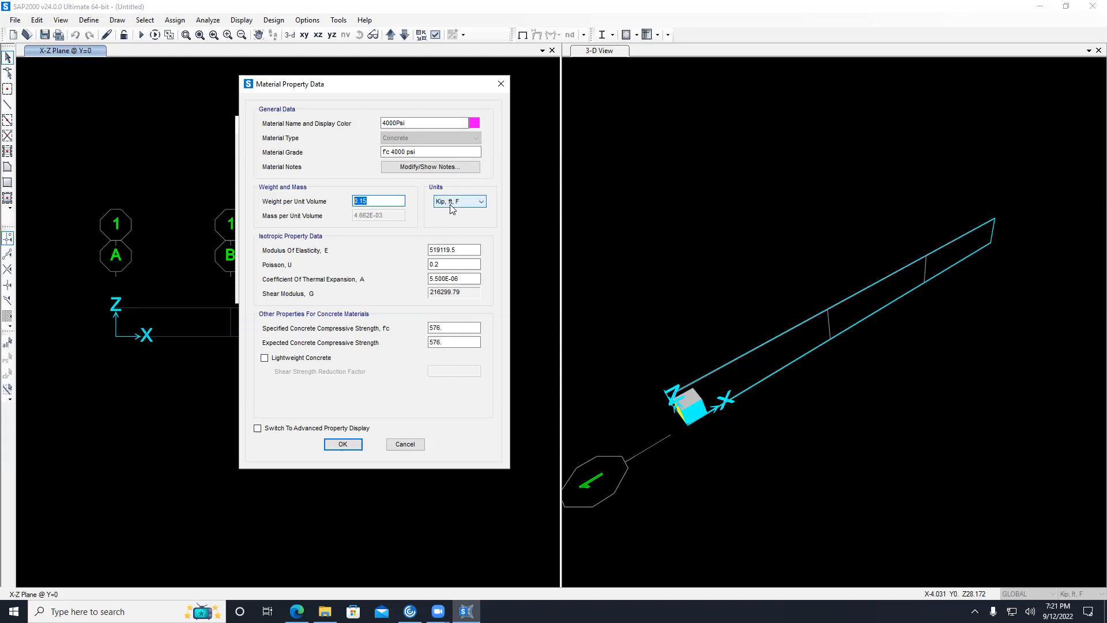
Set the concrete's weight per unit volume to 3 in Tonf, m, C and convert it to Kip, ft, F
click(480, 201)
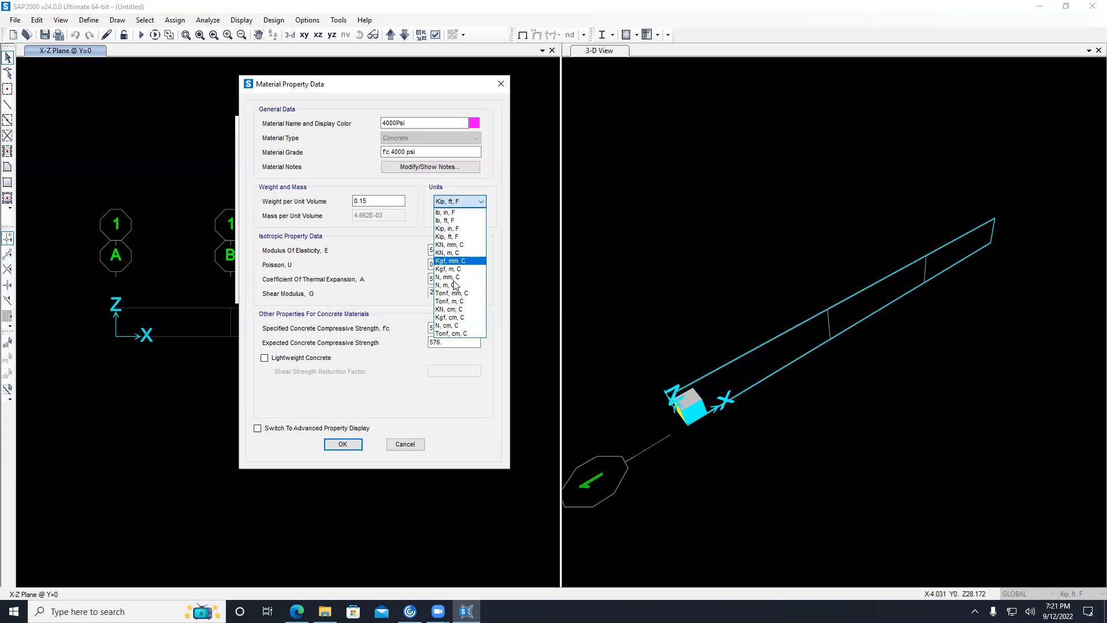
click(453, 301)
drag(398, 201, 329, 196)
text(3)
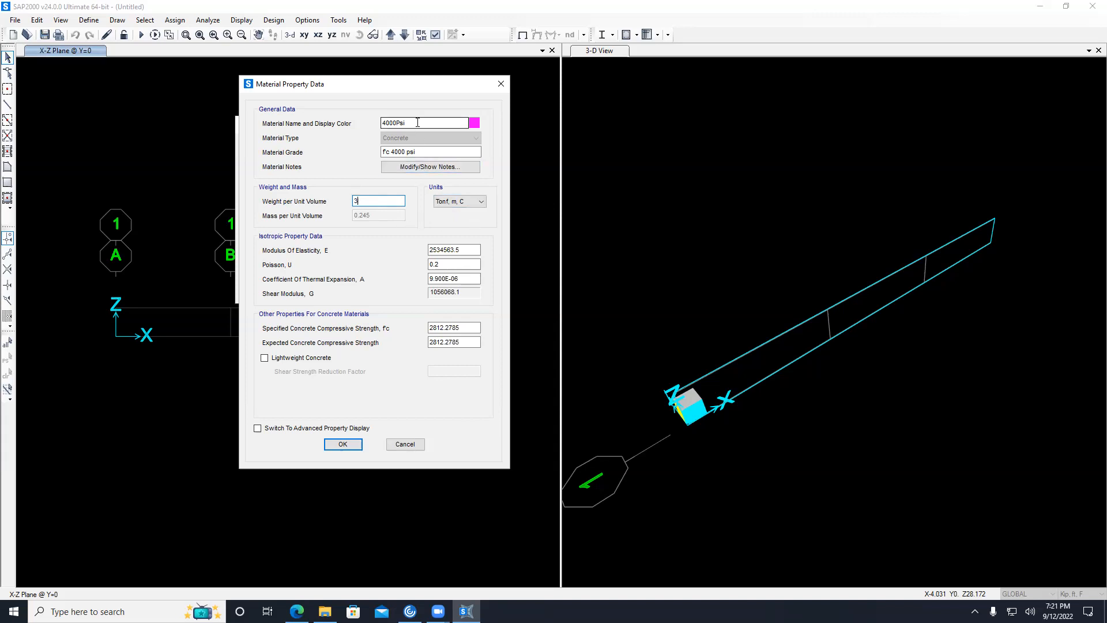
click(467, 202)
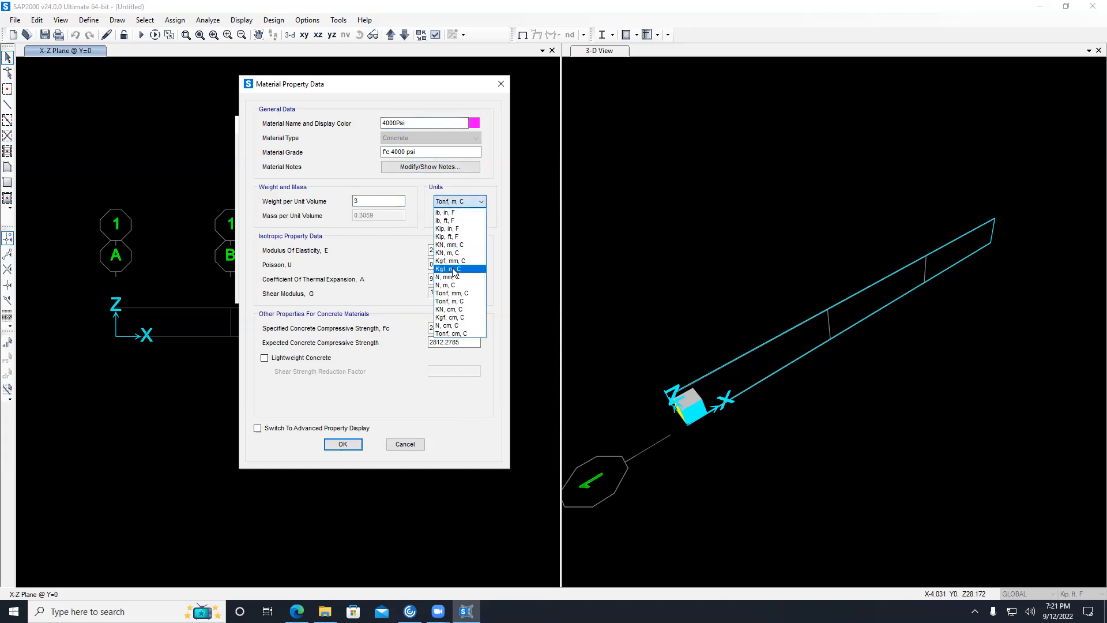
click(458, 237)
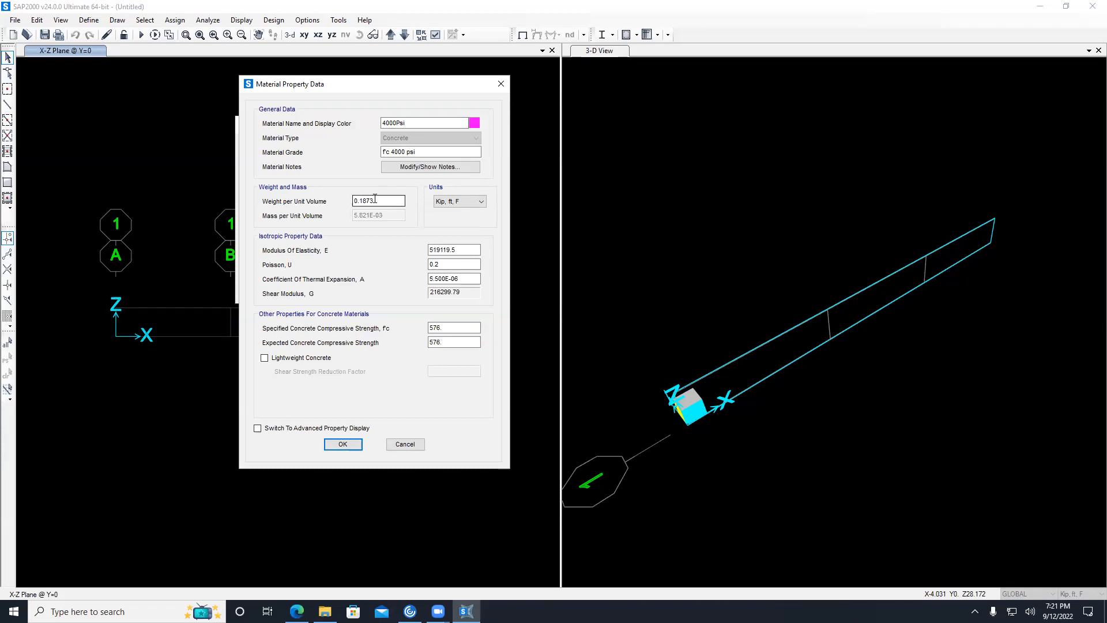
Set the 4000Psi concrete's weight per unit volume to 2.4 in Tonf, m, C units and accept the material properties
click(461, 201)
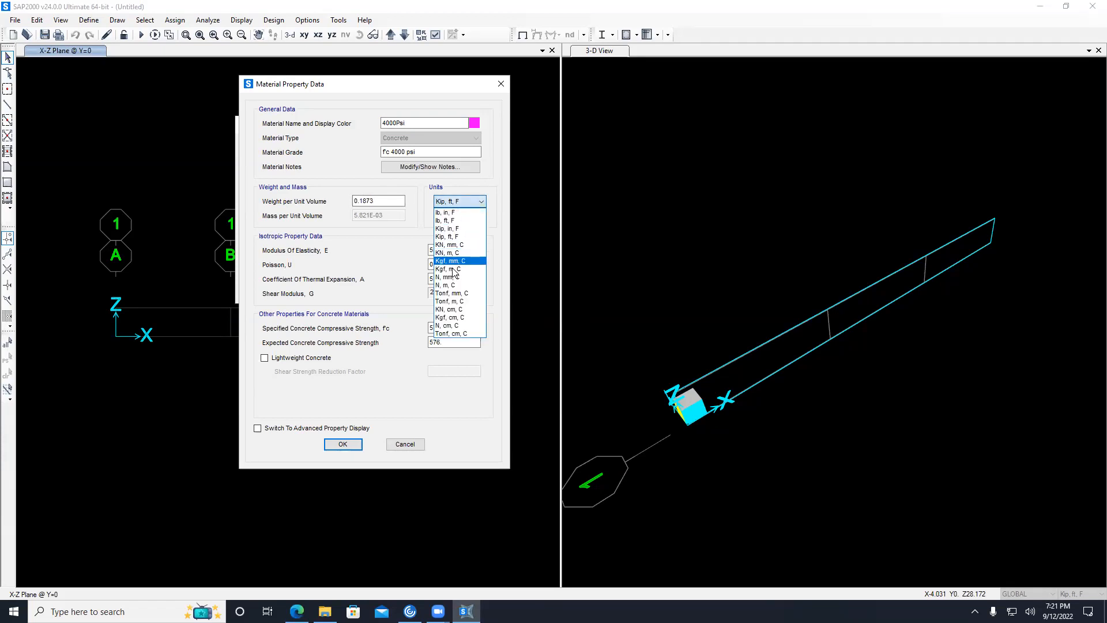
click(450, 301)
drag(369, 201, 345, 196)
text(2.4)
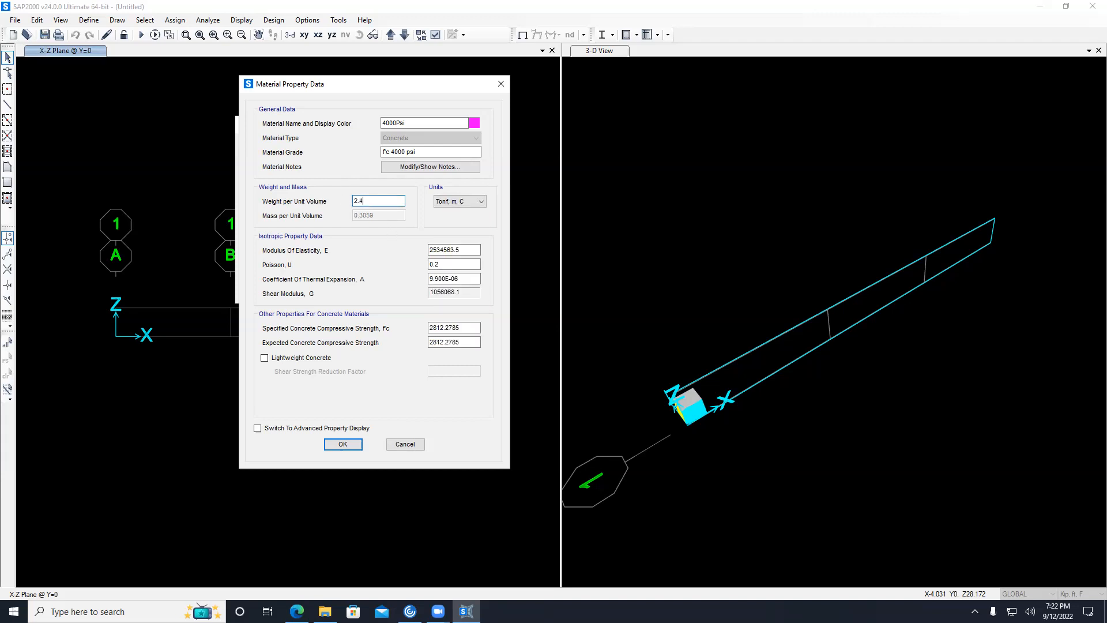
click(473, 250)
drag(461, 250, 412, 249)
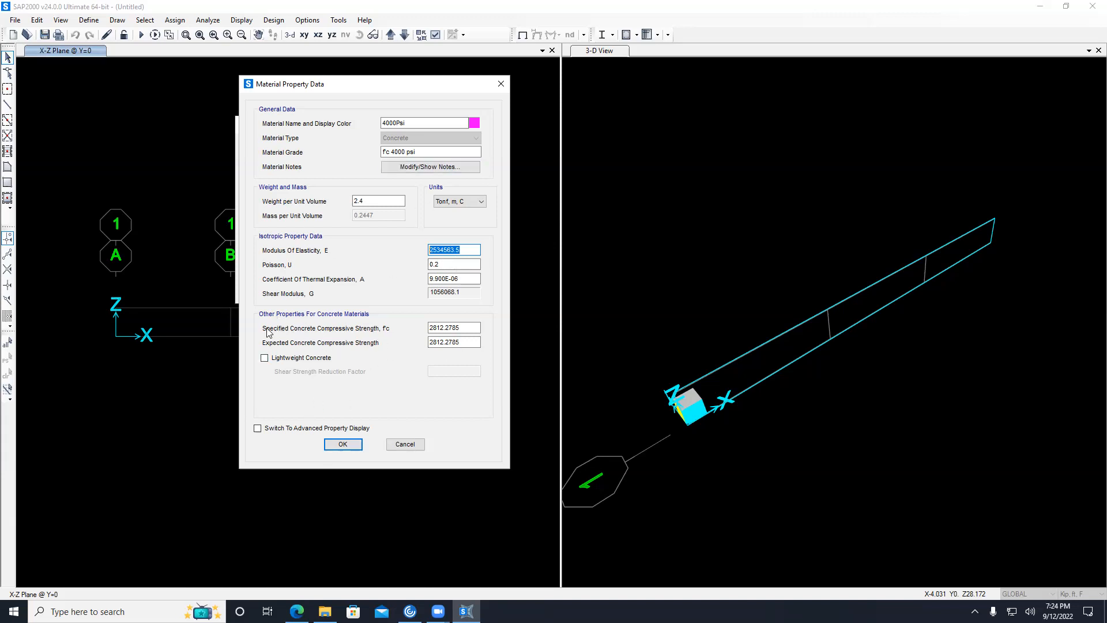
click(343, 444)
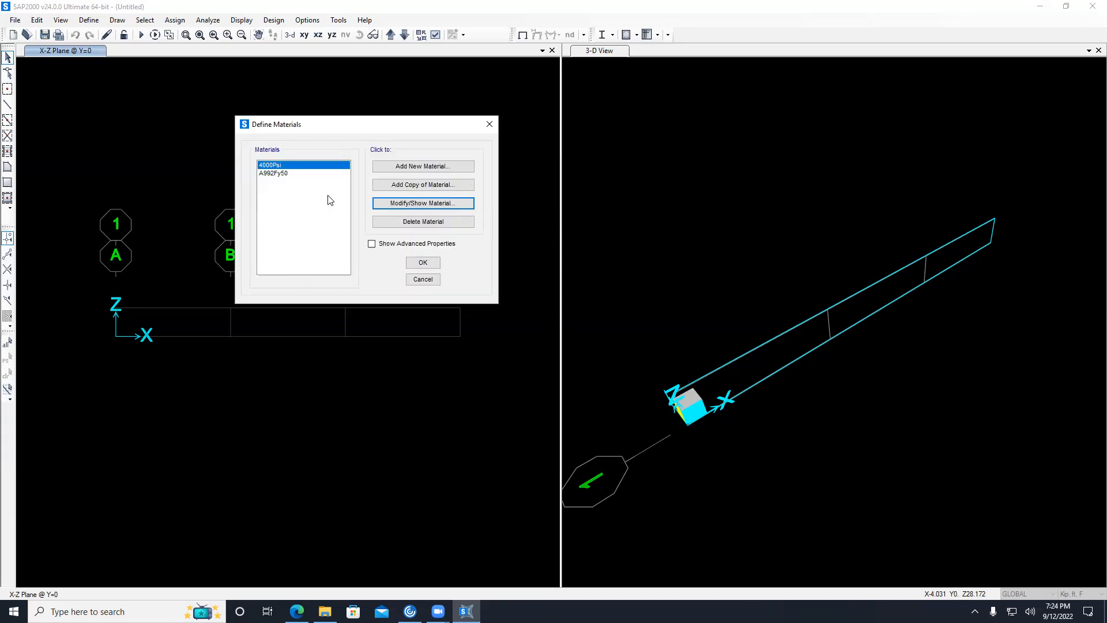
click(425, 167)
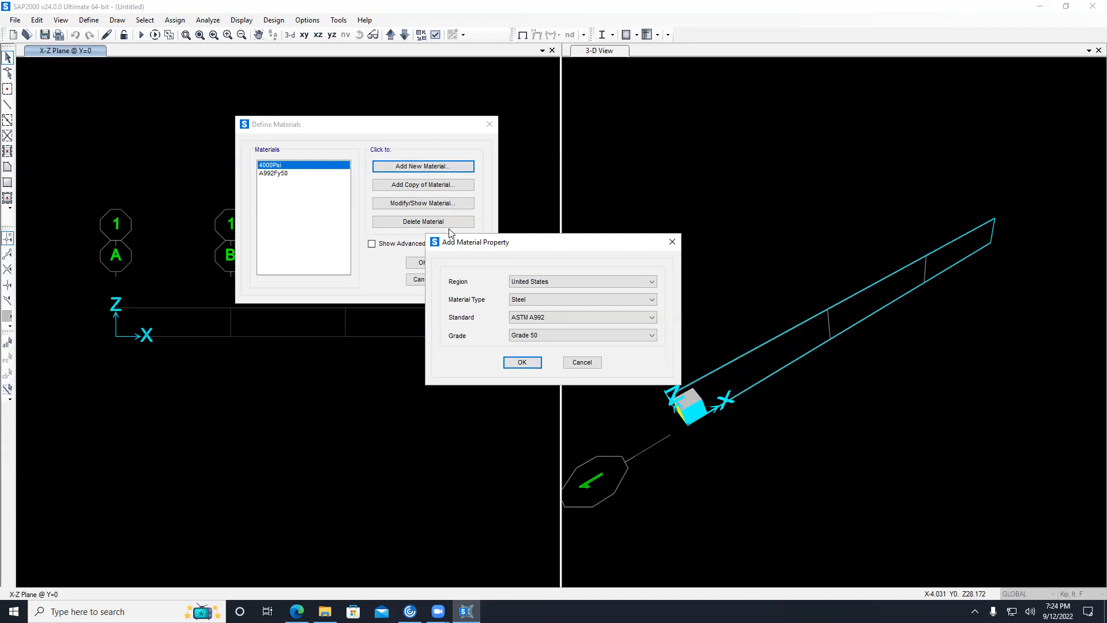
click(550, 300)
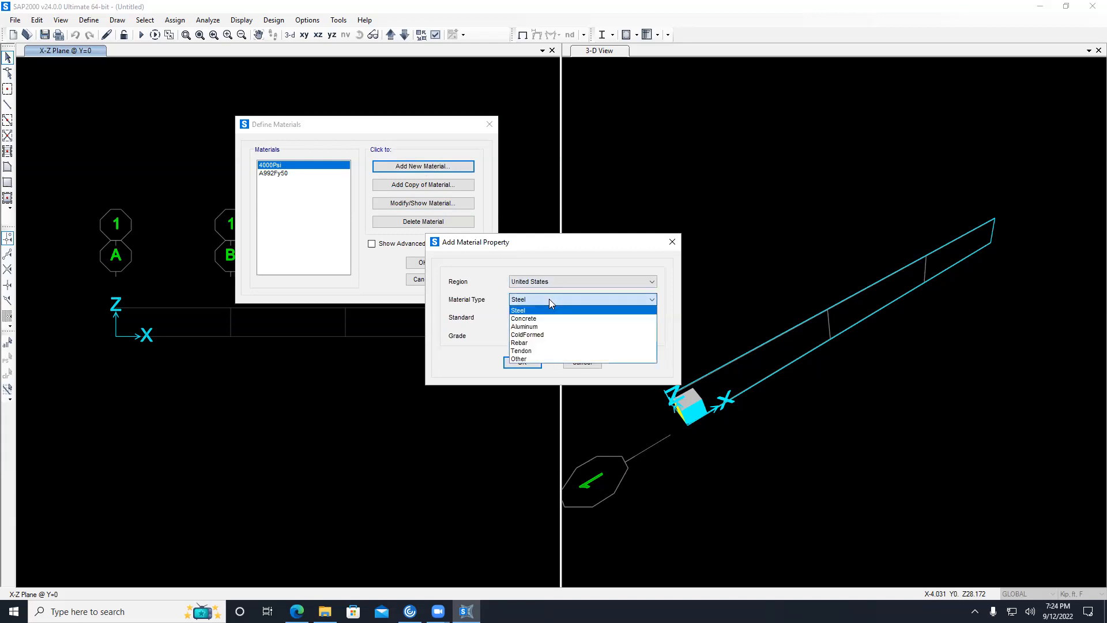
click(537, 295)
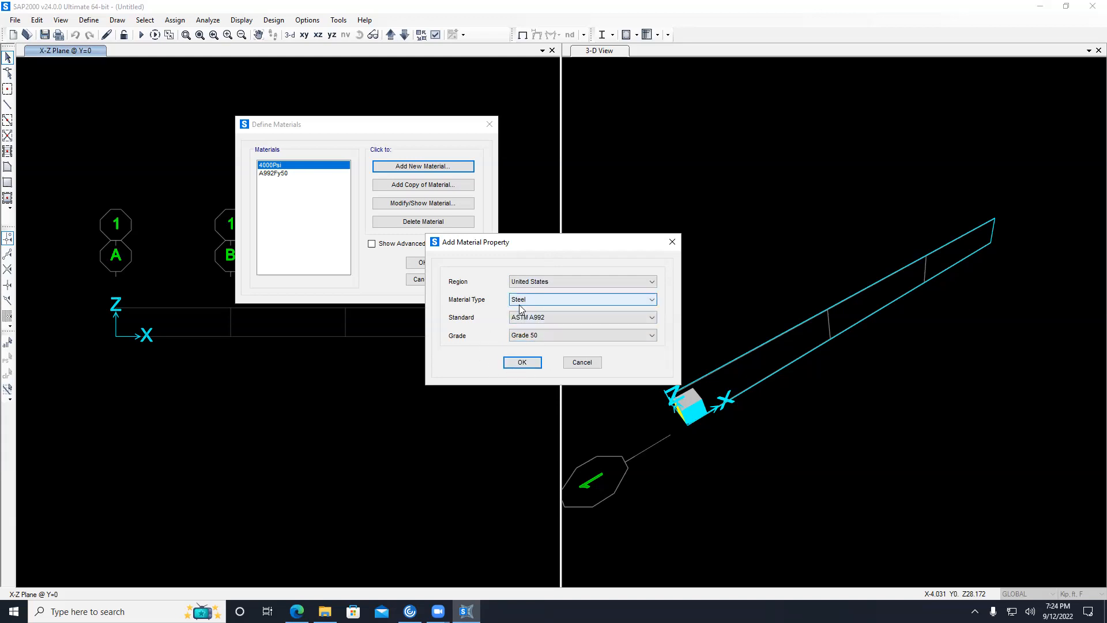
click(581, 363)
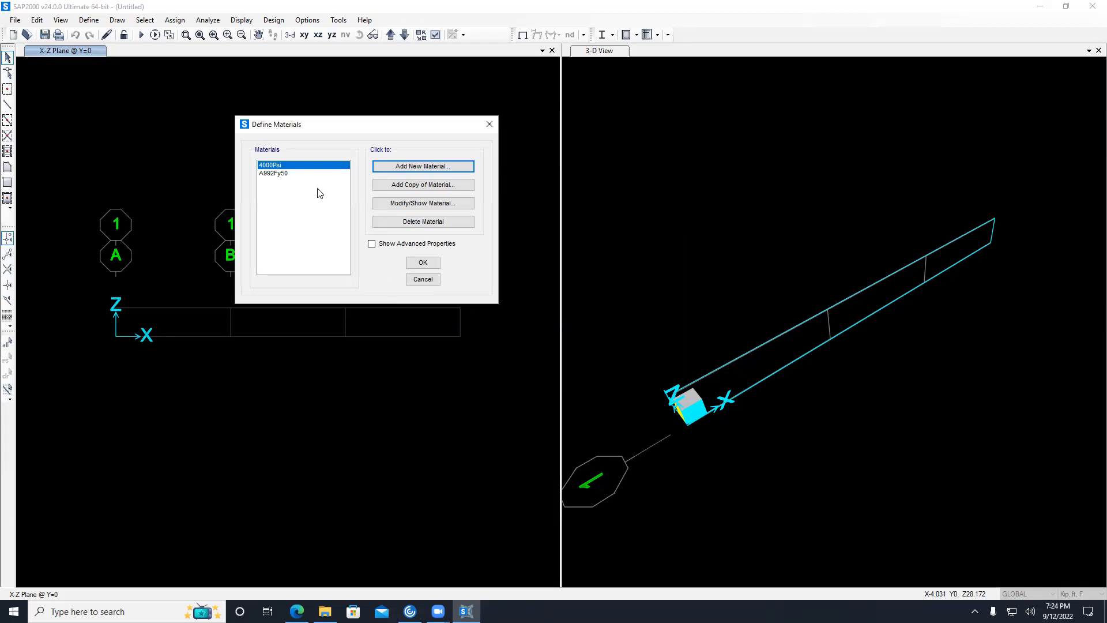
click(408, 186)
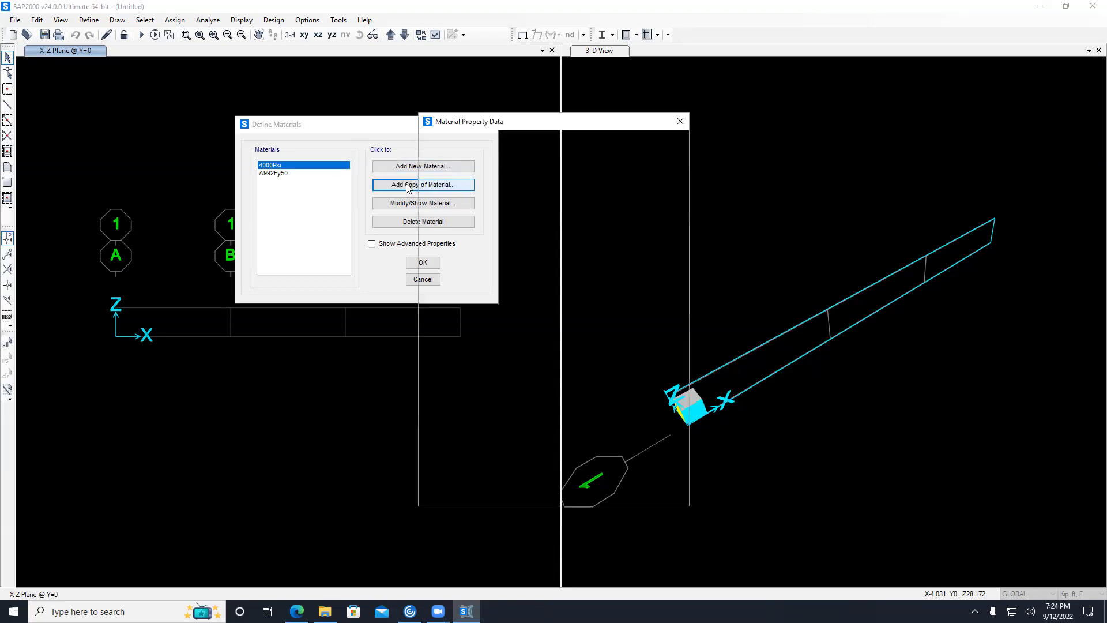
drag(582, 160, 557, 159)
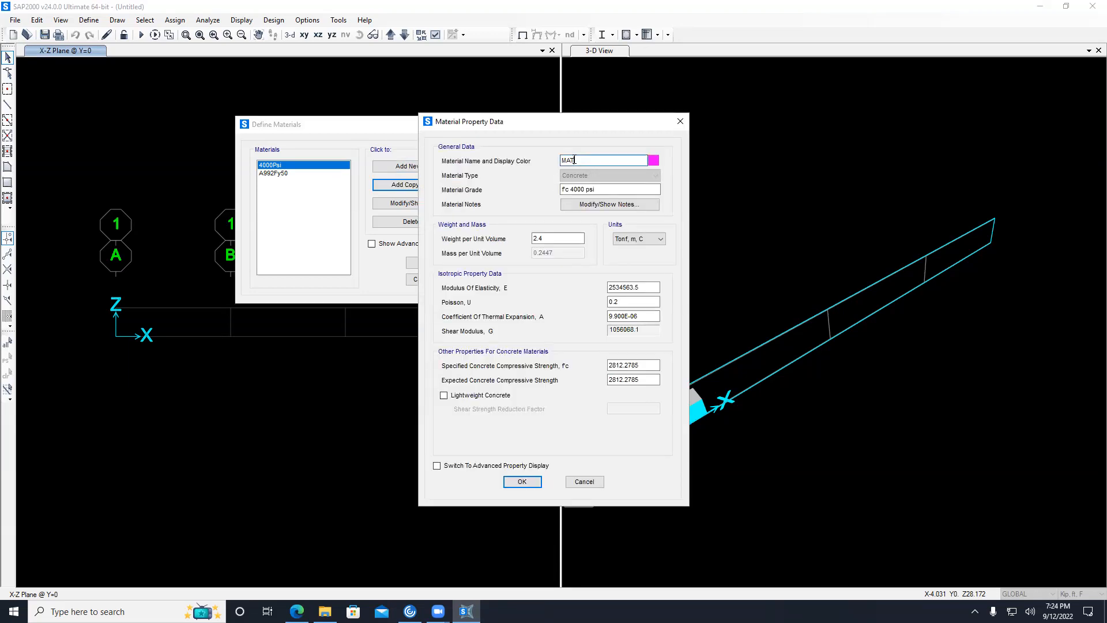
text(omar11)
drag(585, 160, 554, 158)
click(681, 121)
Examine the A992Fy50 steel's weight, elasticity, Poisson and thermal expansion properties, and accept the material definitions
click(288, 178)
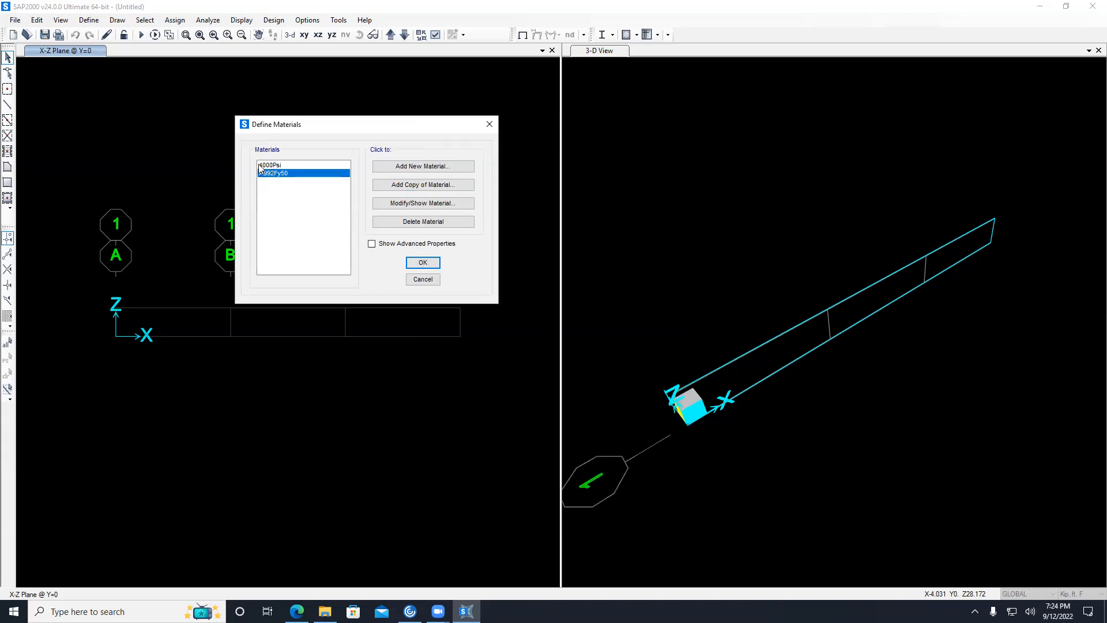
click(411, 205)
drag(590, 189, 542, 184)
drag(580, 238, 527, 236)
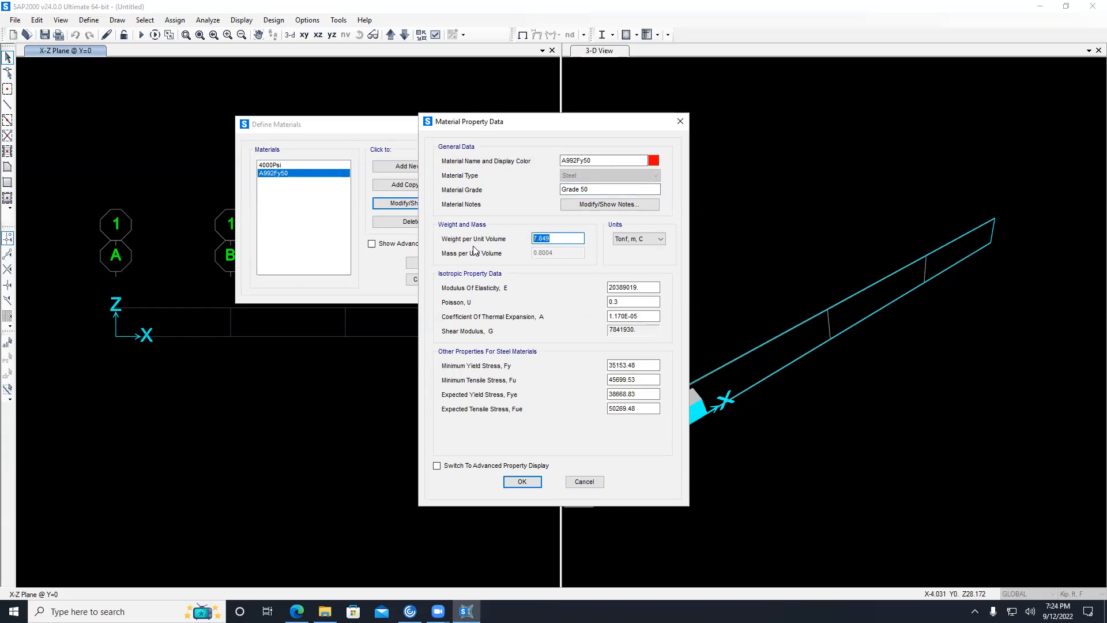
click(639, 287)
click(628, 303)
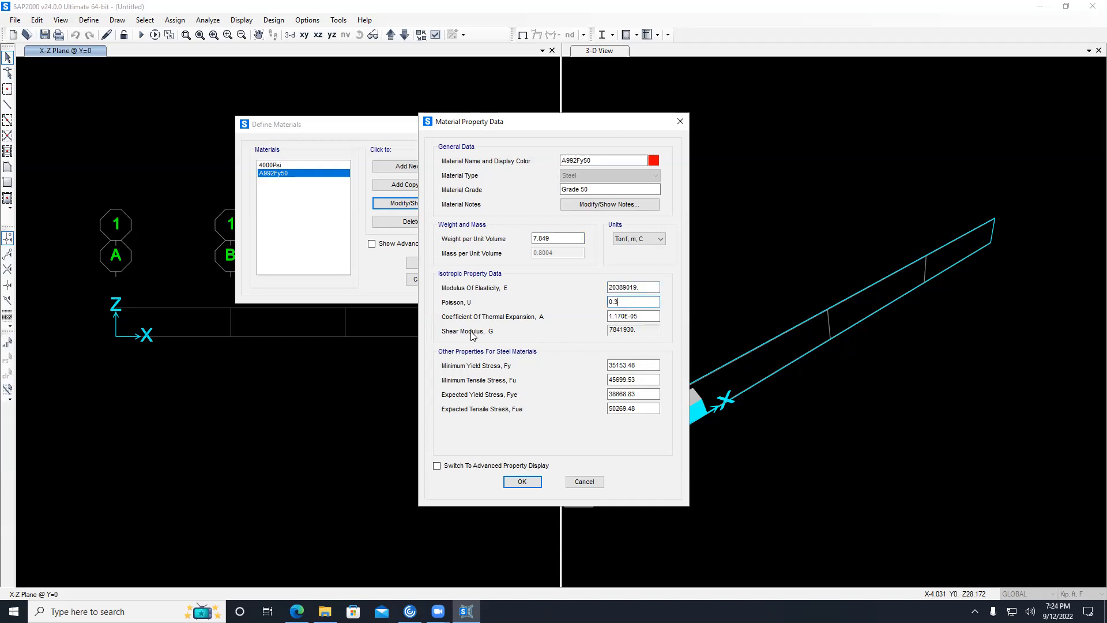
click(641, 316)
click(679, 122)
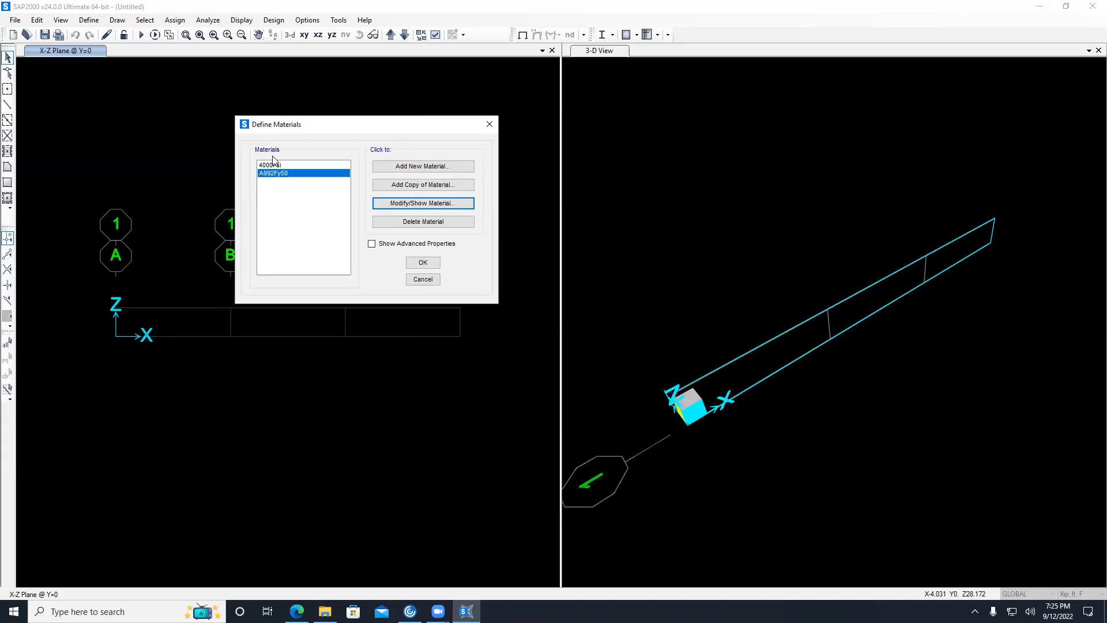
click(423, 263)
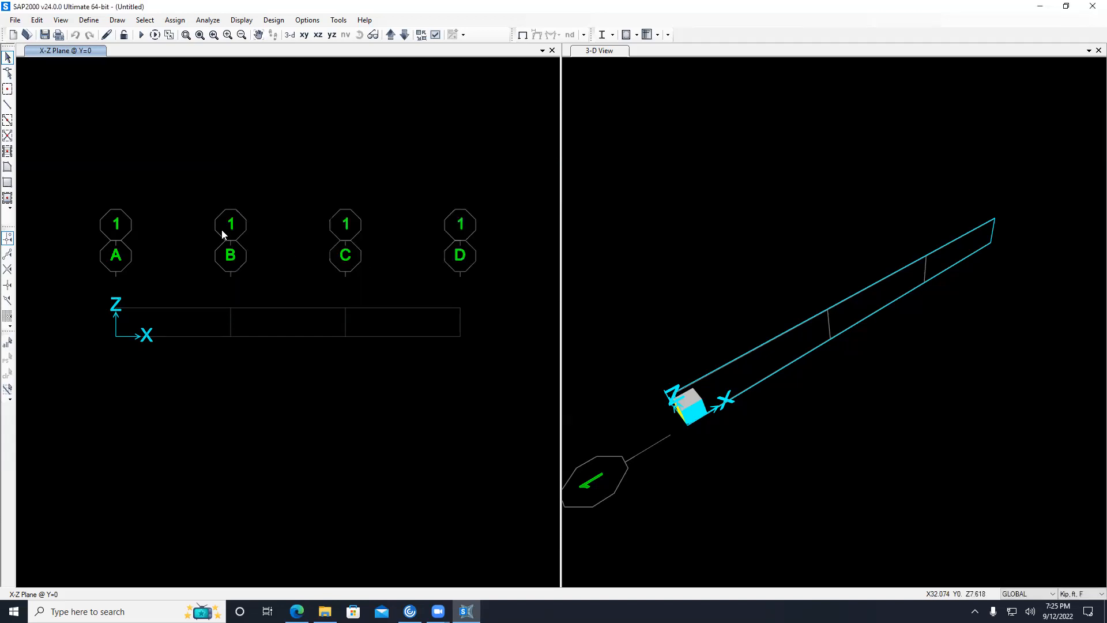
Open the frame section property definitions
click(91, 22)
mouse_move(140, 58)
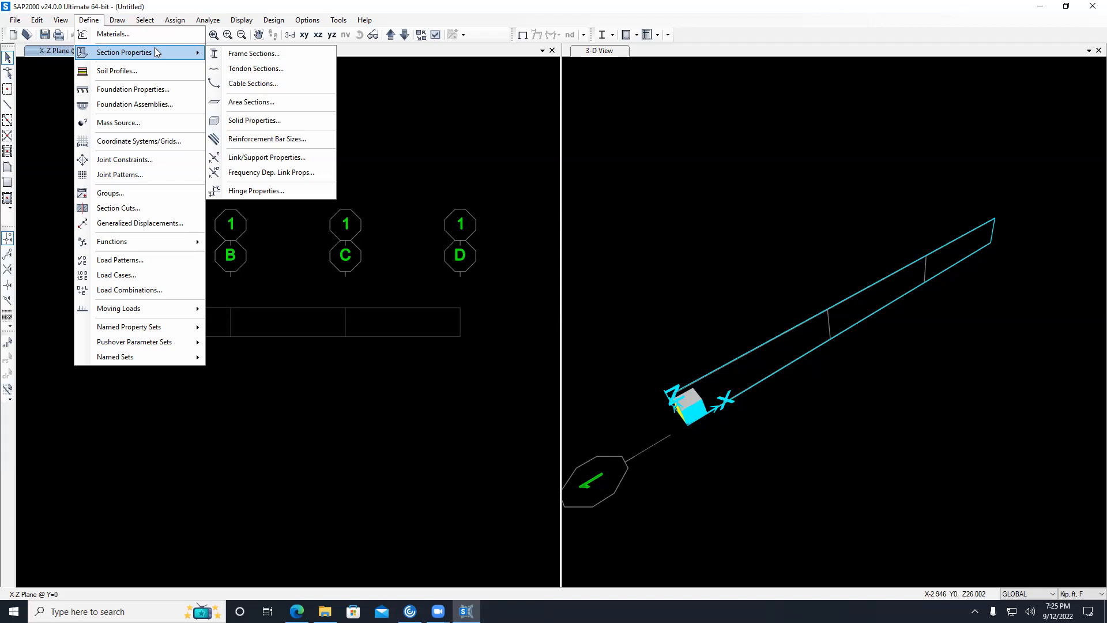
click(213, 4)
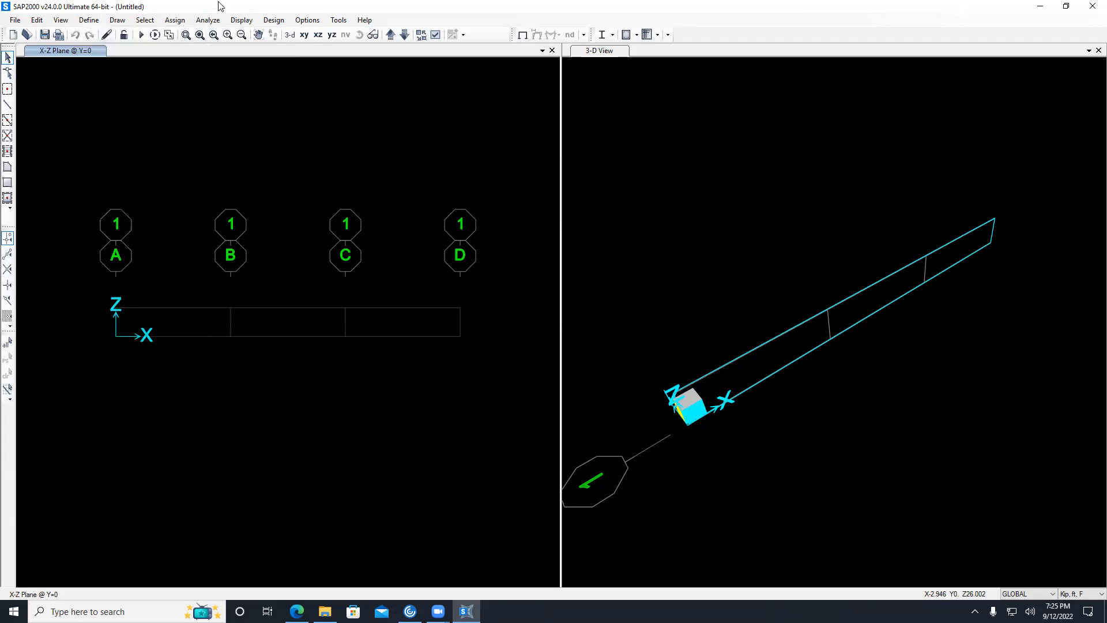
click(90, 21)
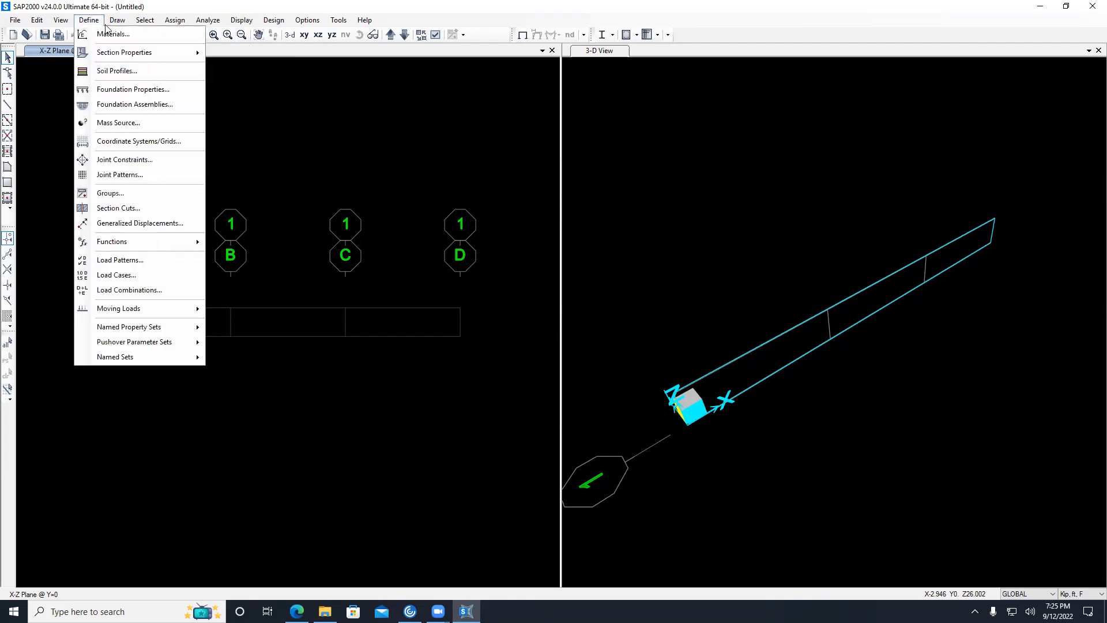
click(91, 23)
click(89, 20)
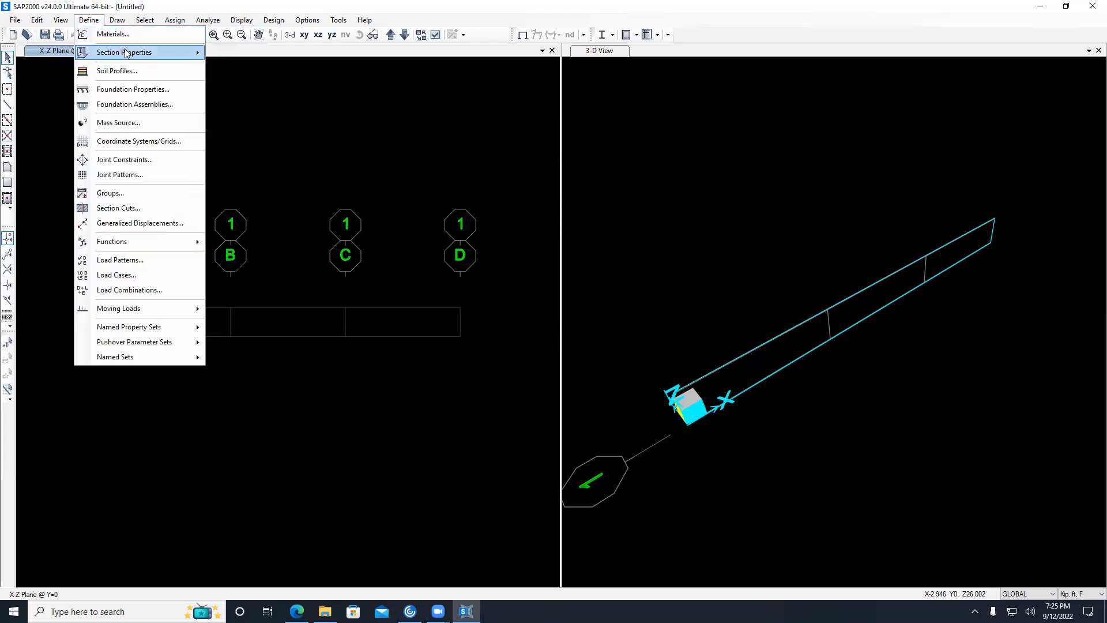
click(261, 57)
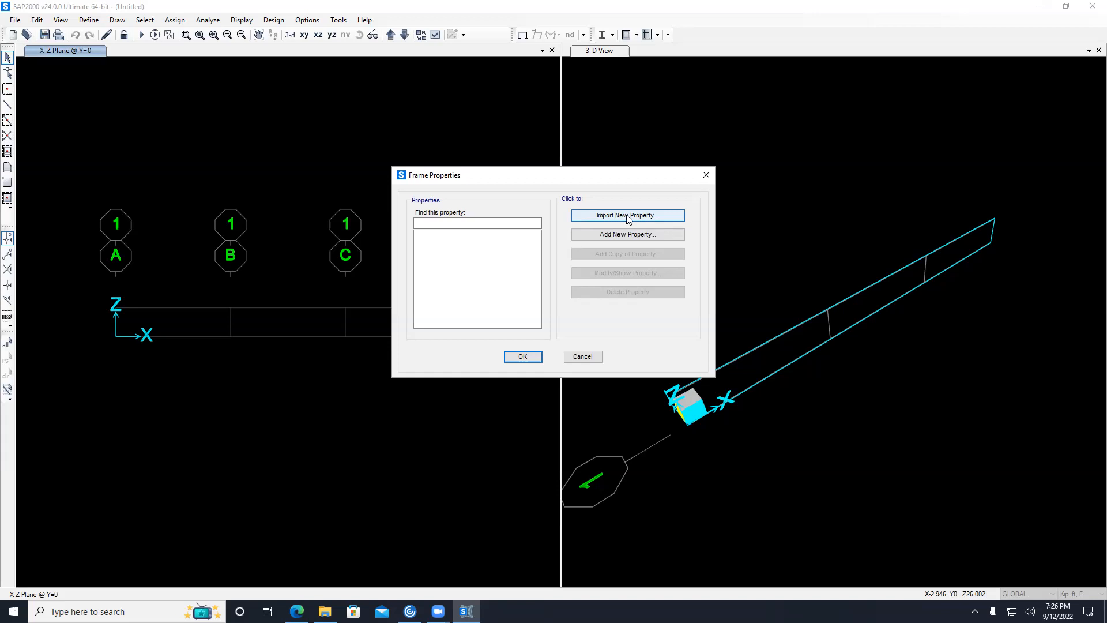
Examine the dimensions and material choices of a new steel I/Wide Flange section, and cancel it
click(617, 235)
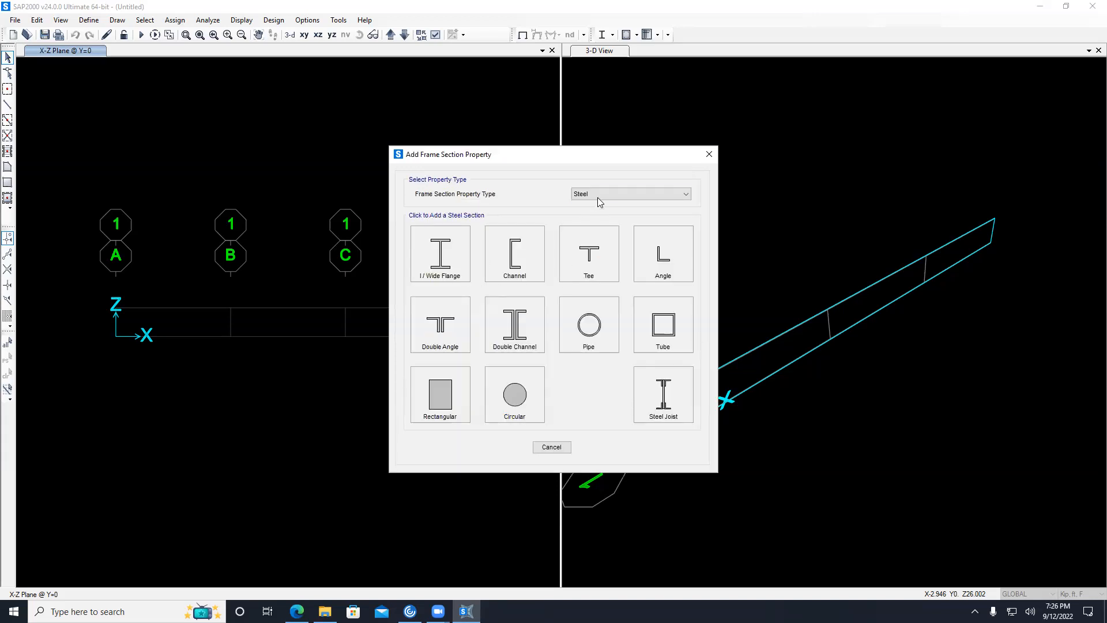
click(597, 197)
click(580, 191)
click(450, 257)
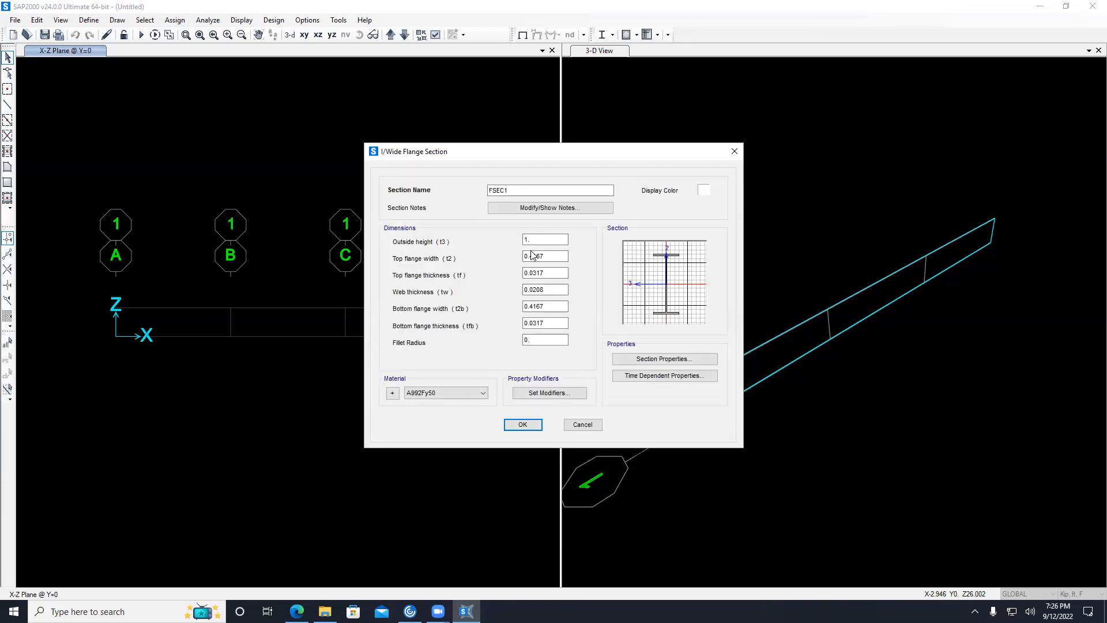
click(545, 241)
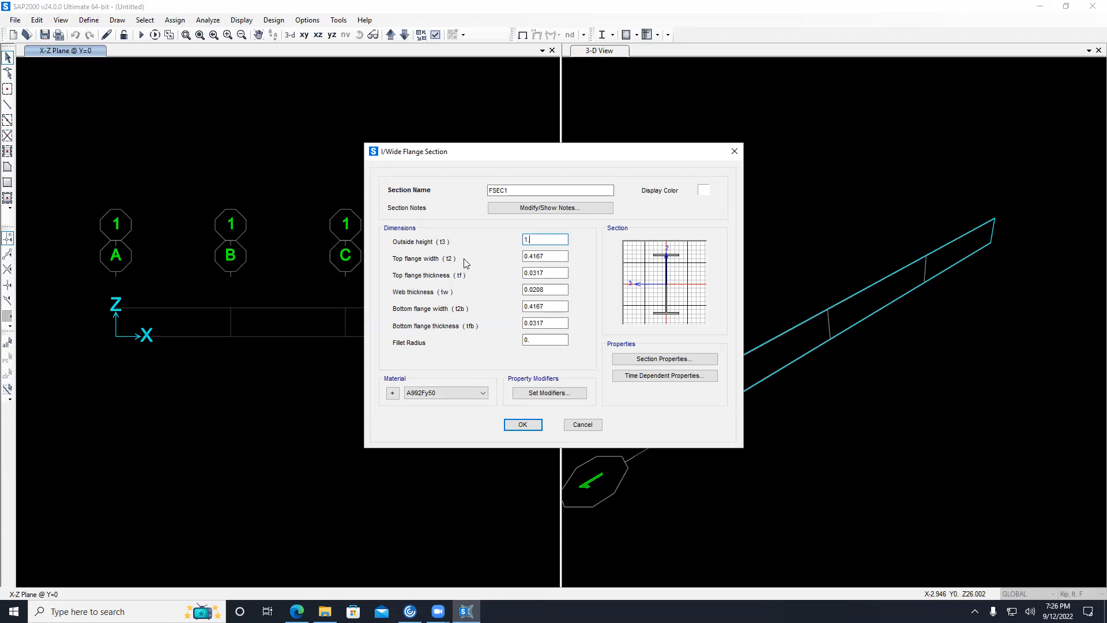
click(475, 396)
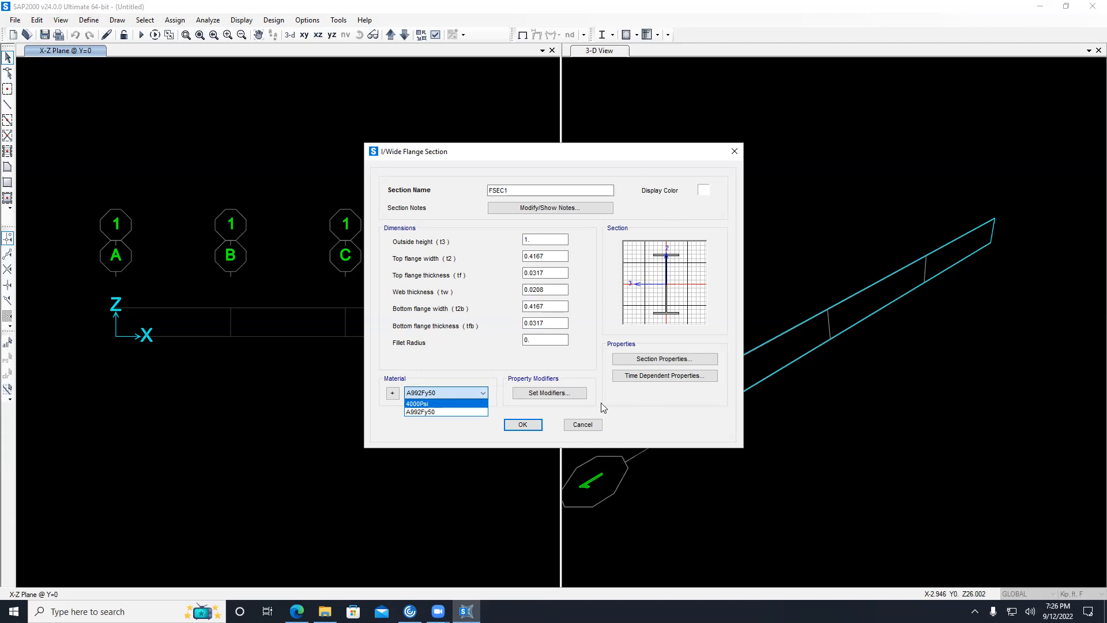
click(551, 174)
click(592, 421)
Add a rectangular concrete frame section and start its section name with REC
click(635, 229)
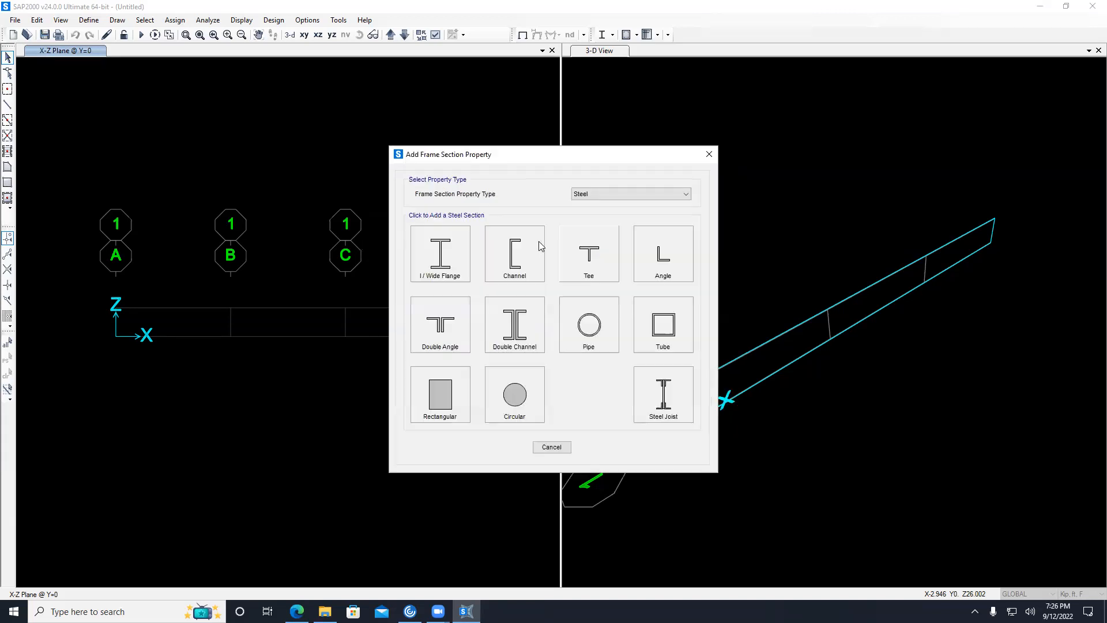
click(604, 194)
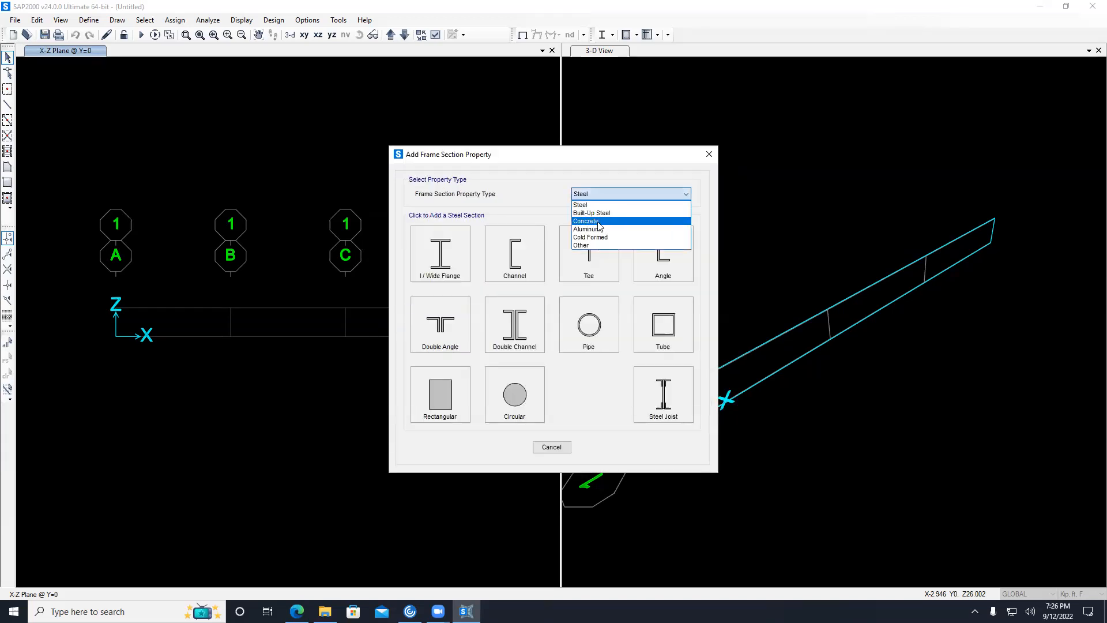
click(606, 210)
click(438, 253)
double_click(501, 192)
text(REC)
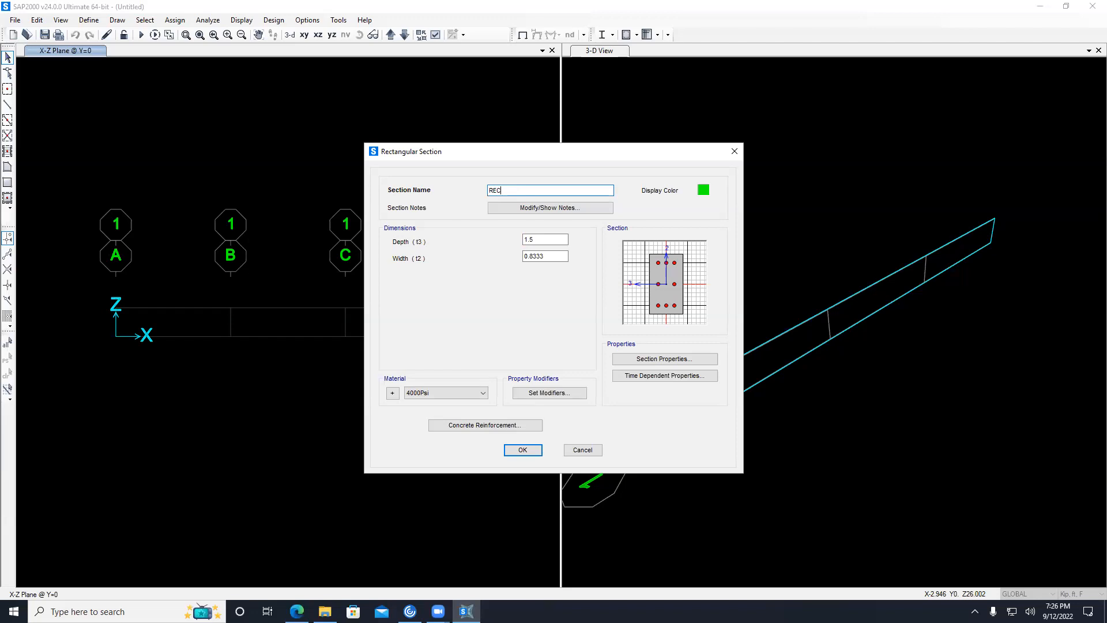
Extend the rectangular section's name to REC25x70
text(255)
text(x7)
text(0)
click(508, 189)
key(BackSpace)
click(537, 241)
drag(538, 241, 523, 240)
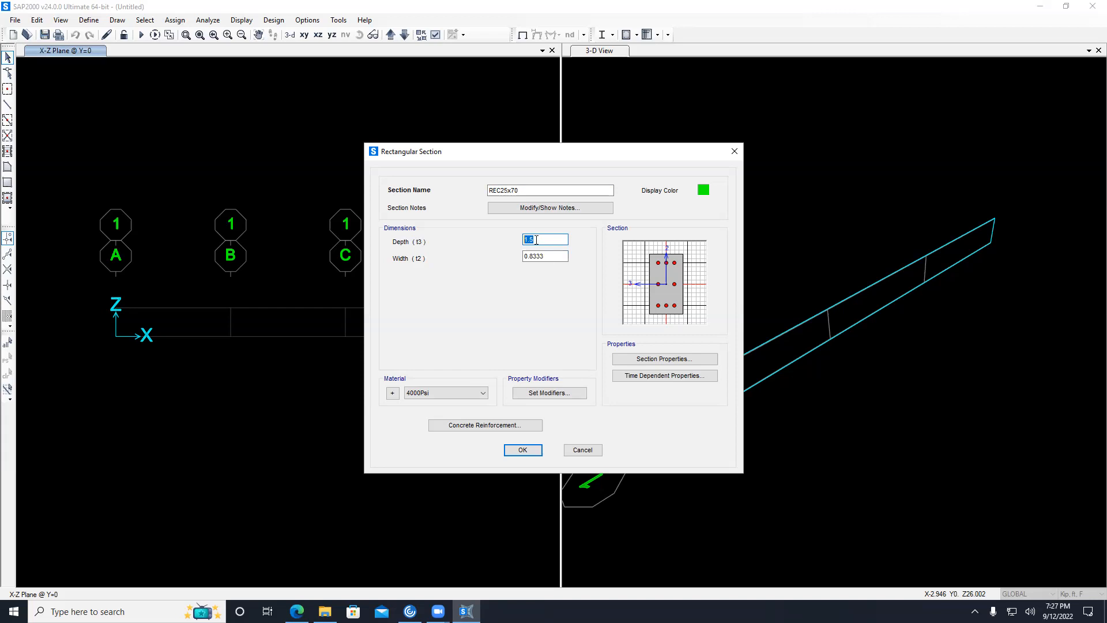
Name the rectangular section REC1ftx3ft, set its depth to 3 ft and width to 1 ft, and accept the frame properties
drag(519, 190, 501, 189)
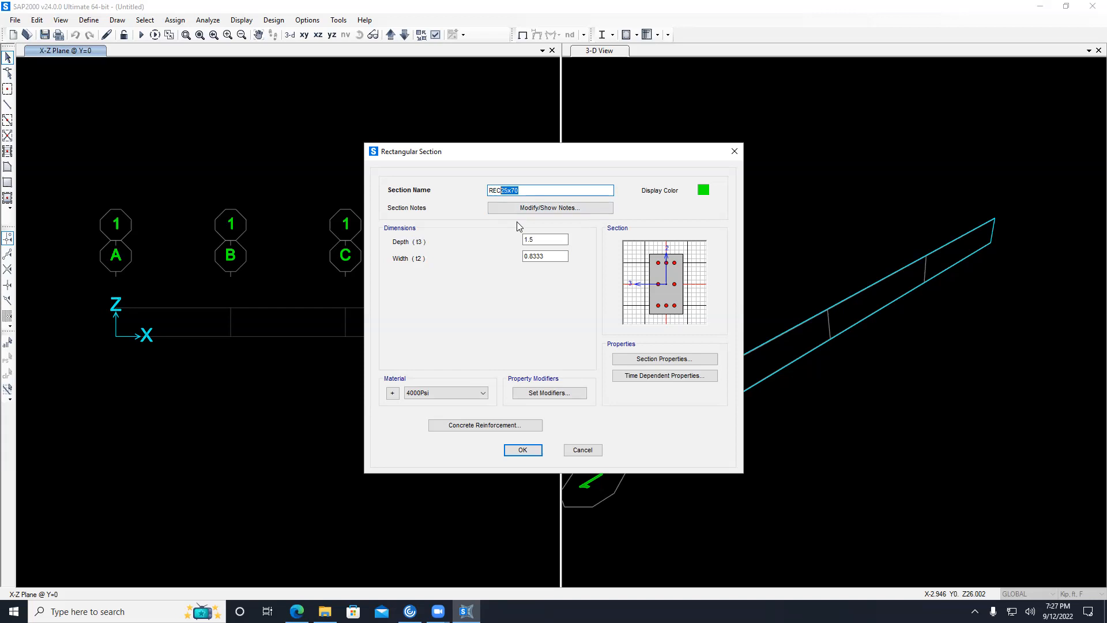
text(1ftx)
text(3ft)
drag(541, 240, 515, 232)
text(3)
double_click(535, 256)
text(1)
click(552, 243)
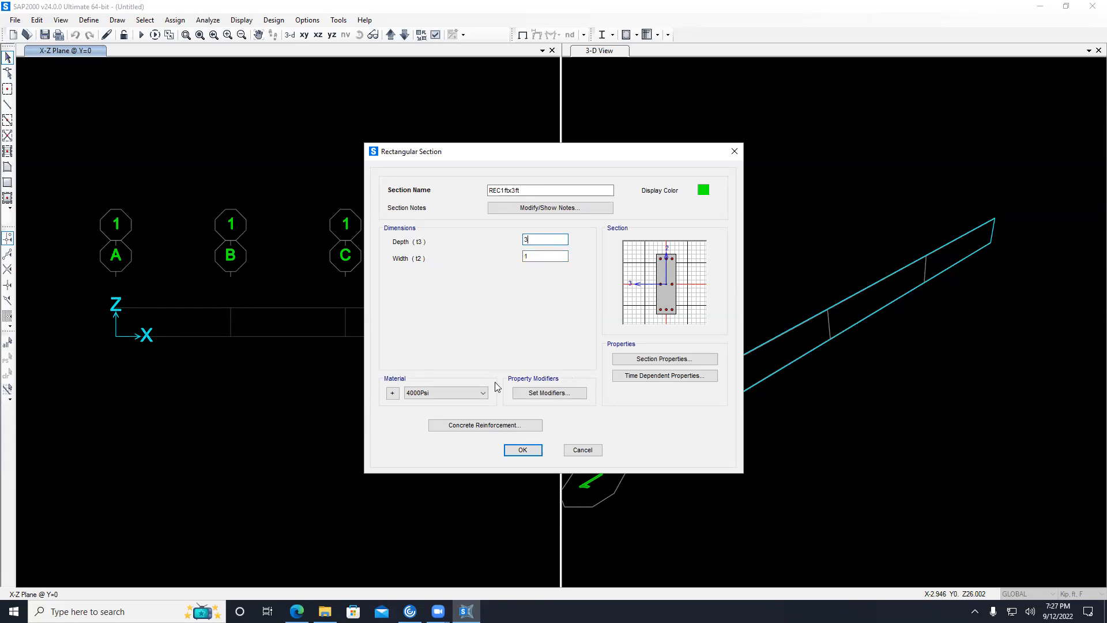
click(523, 451)
click(524, 354)
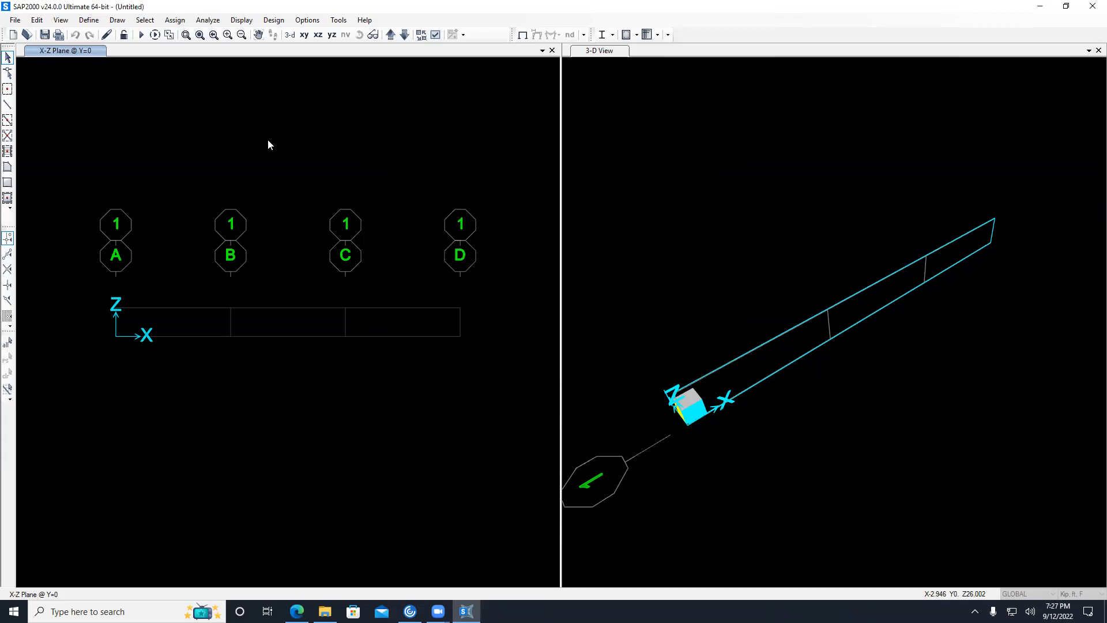
Add a new area section of type Shell to the area section definitions
click(87, 22)
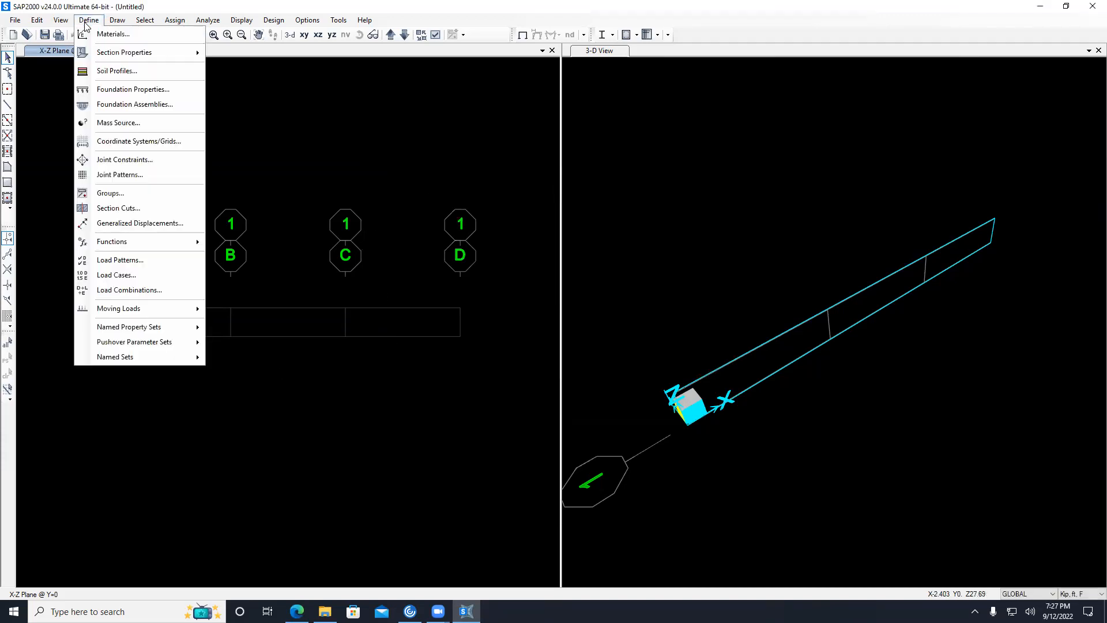
mouse_move(115, 55)
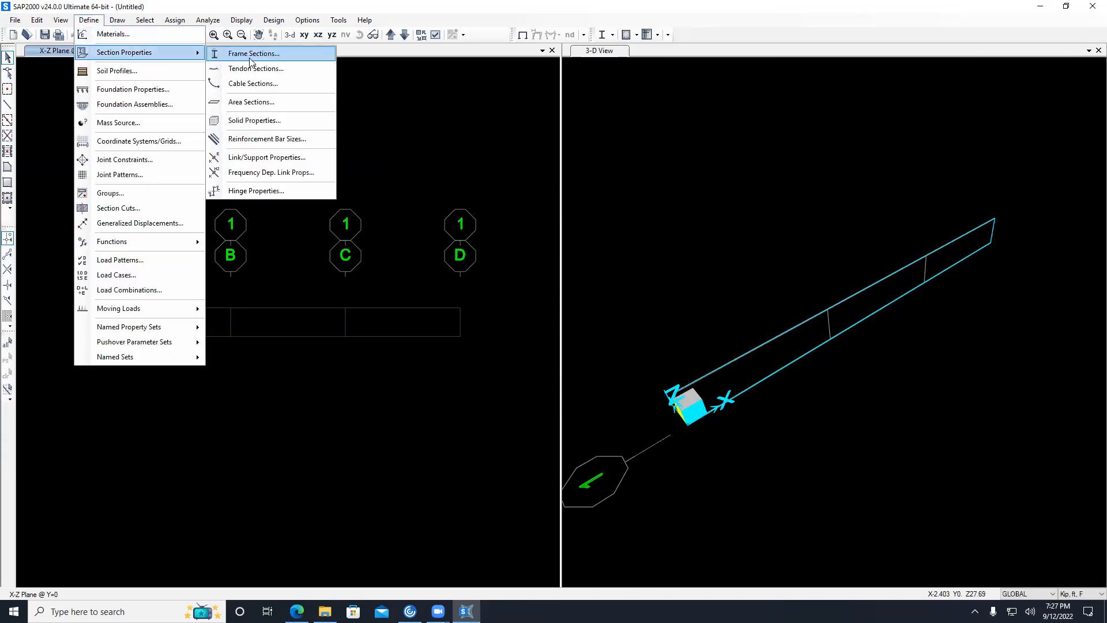
click(271, 104)
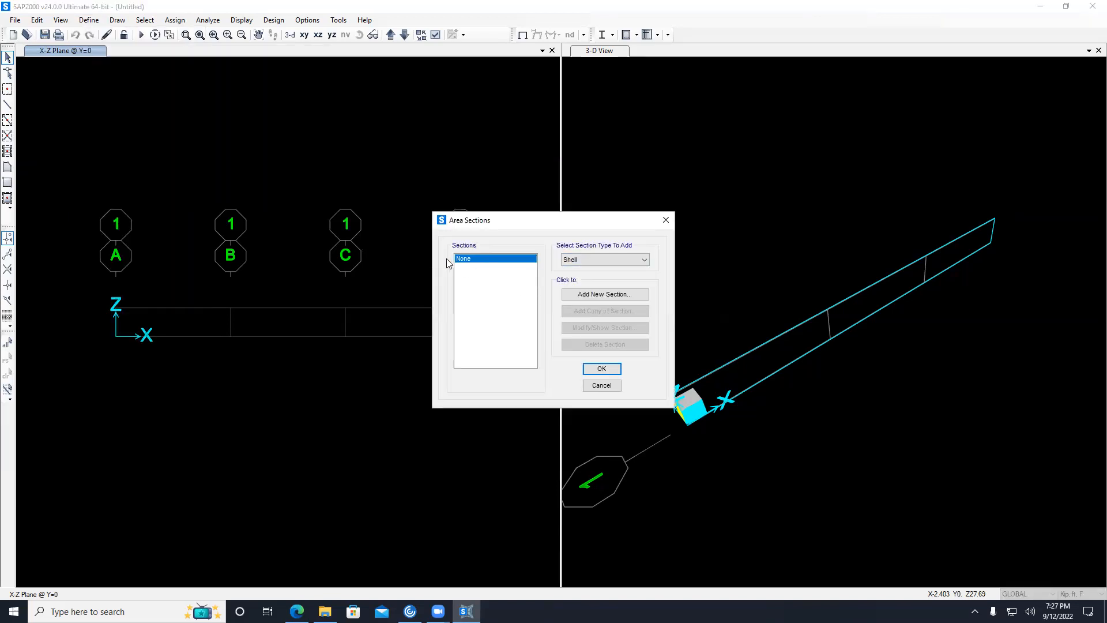
click(604, 260)
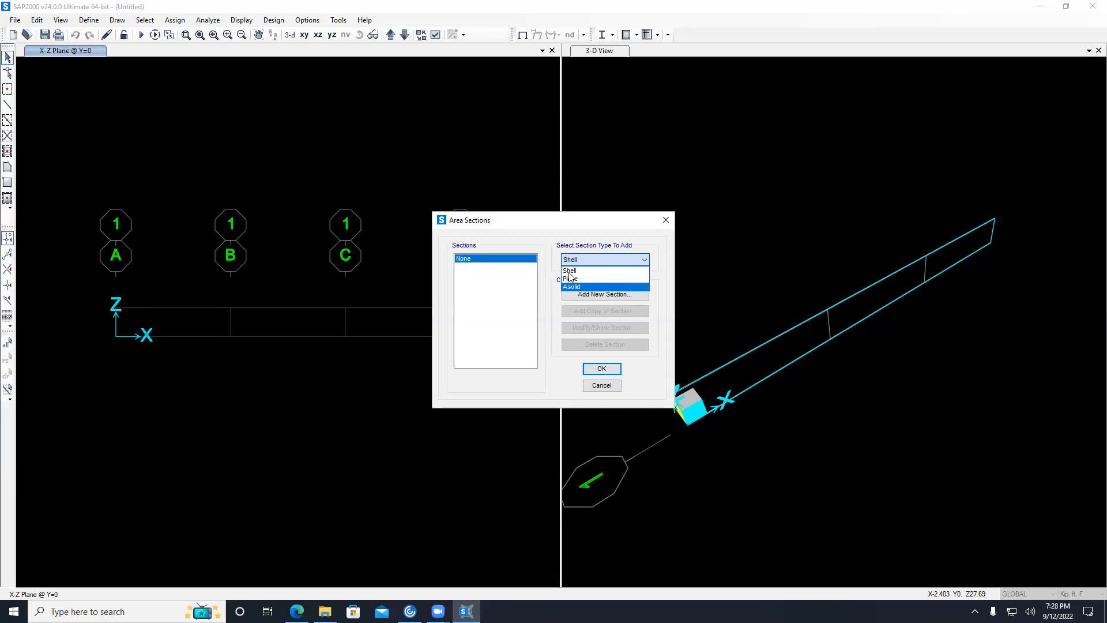
click(574, 271)
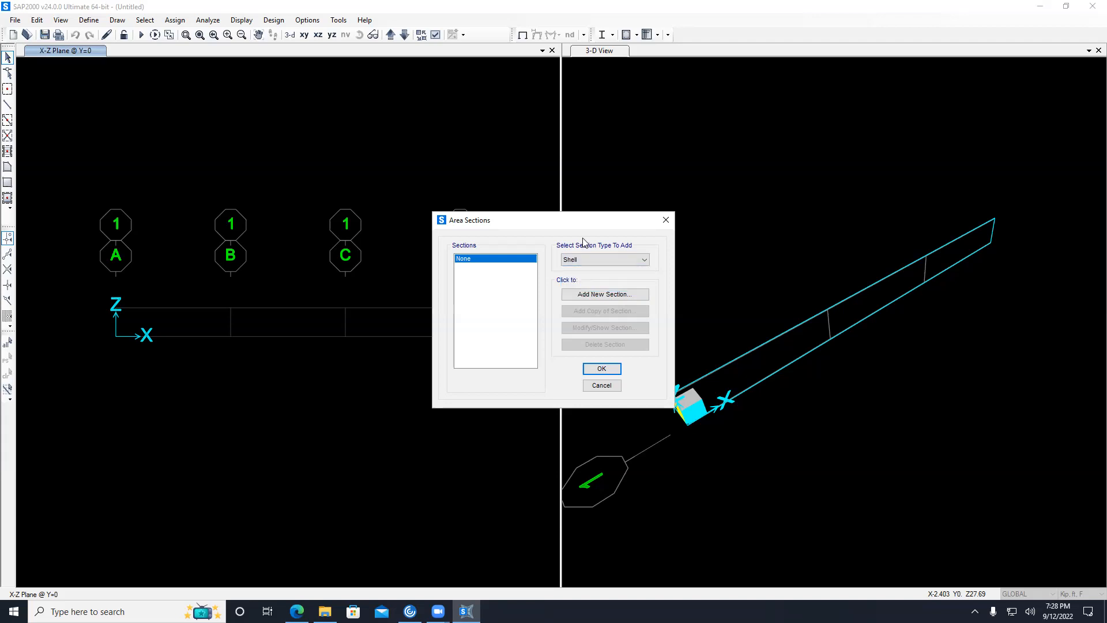
click(605, 295)
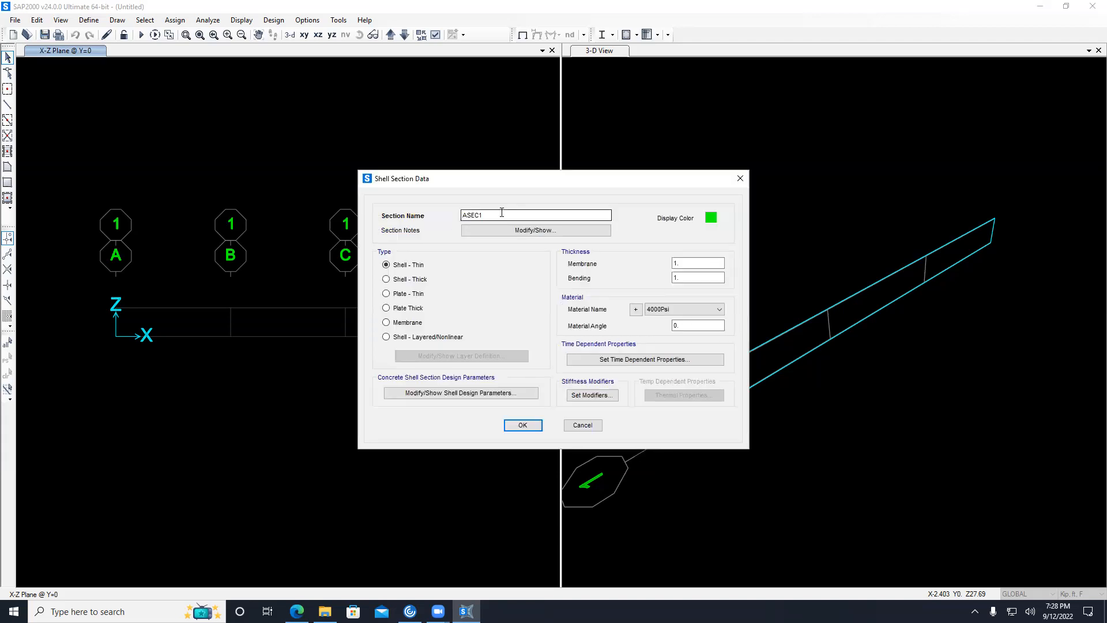
Name the shell section Slab 1ft with membrane and bending thicknesses of 1 ft, and accept it
text(Slab)
text(1ft)
double_click(481, 215)
click(681, 264)
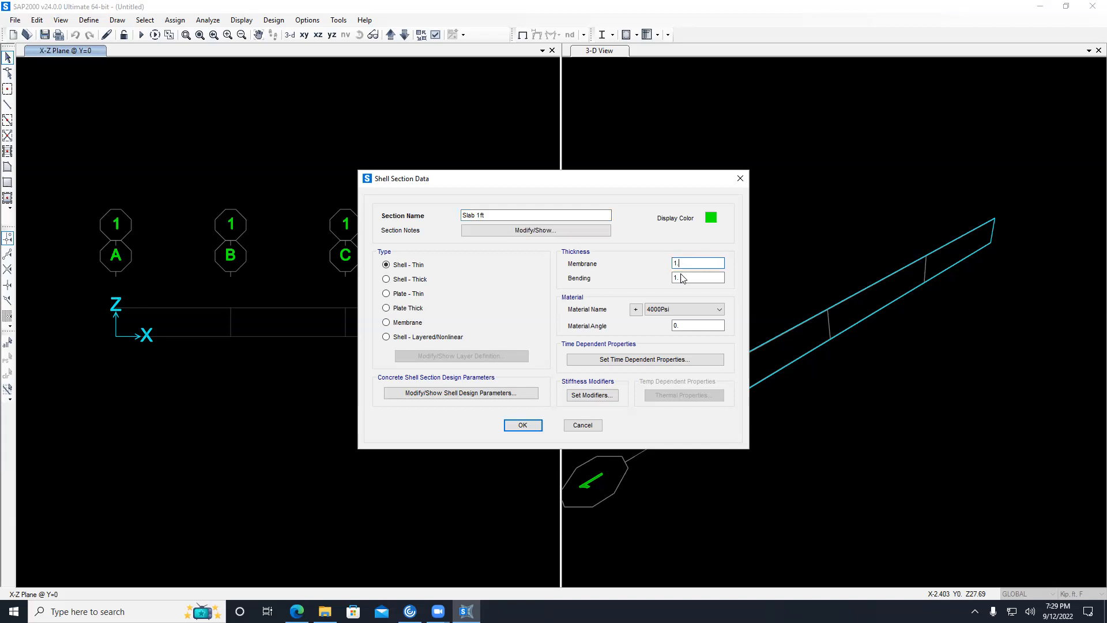
click(683, 279)
text(1.)
click(520, 428)
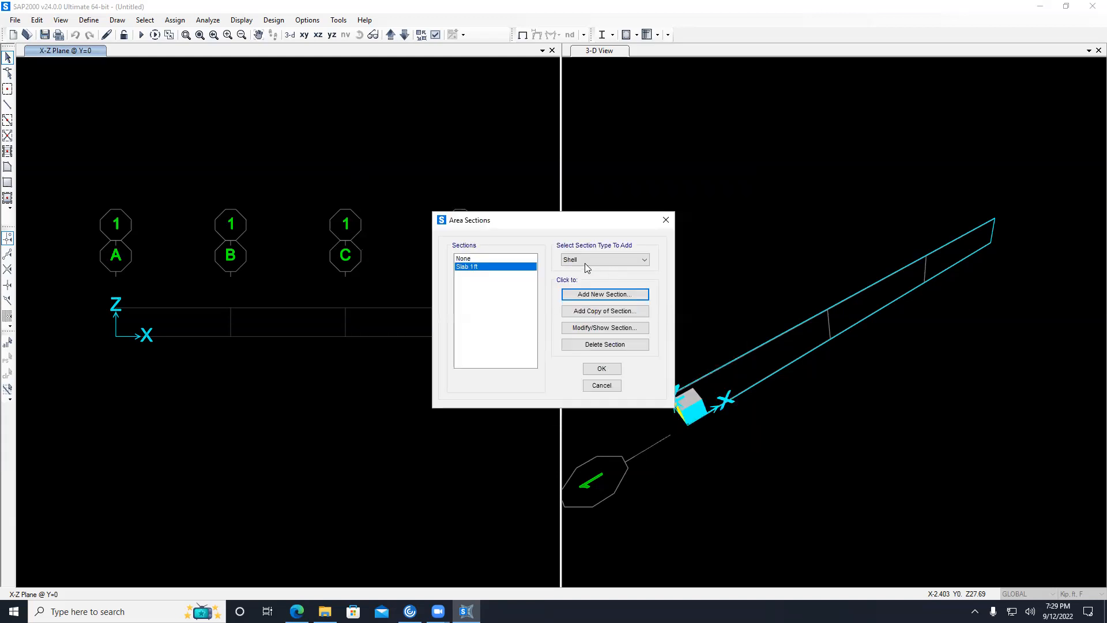
Close the area section definitions
click(666, 220)
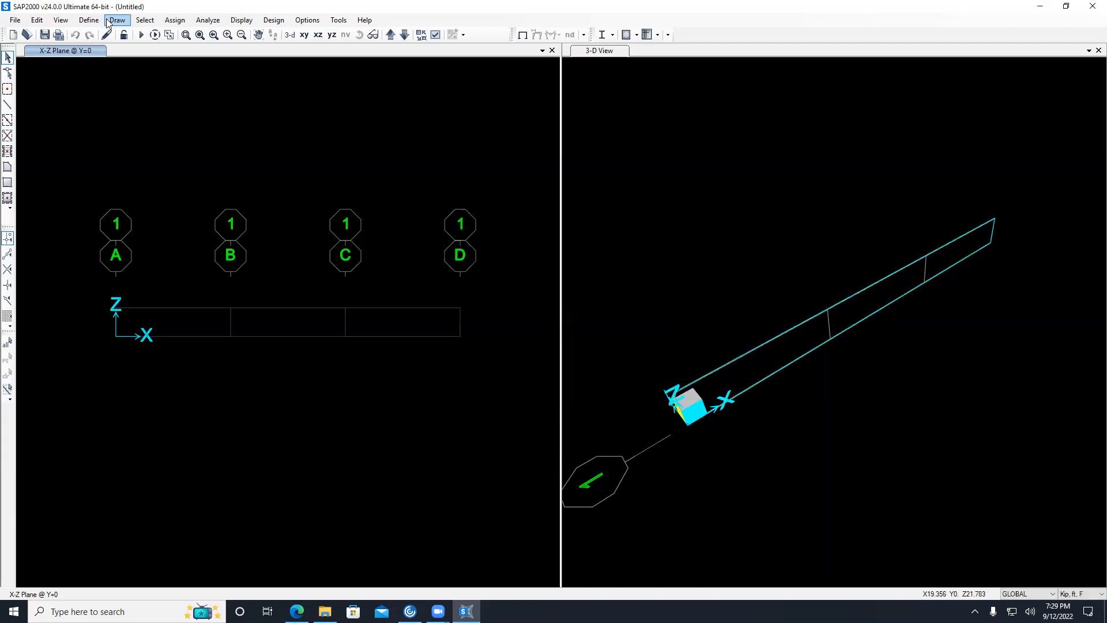
click(89, 21)
mouse_move(109, 61)
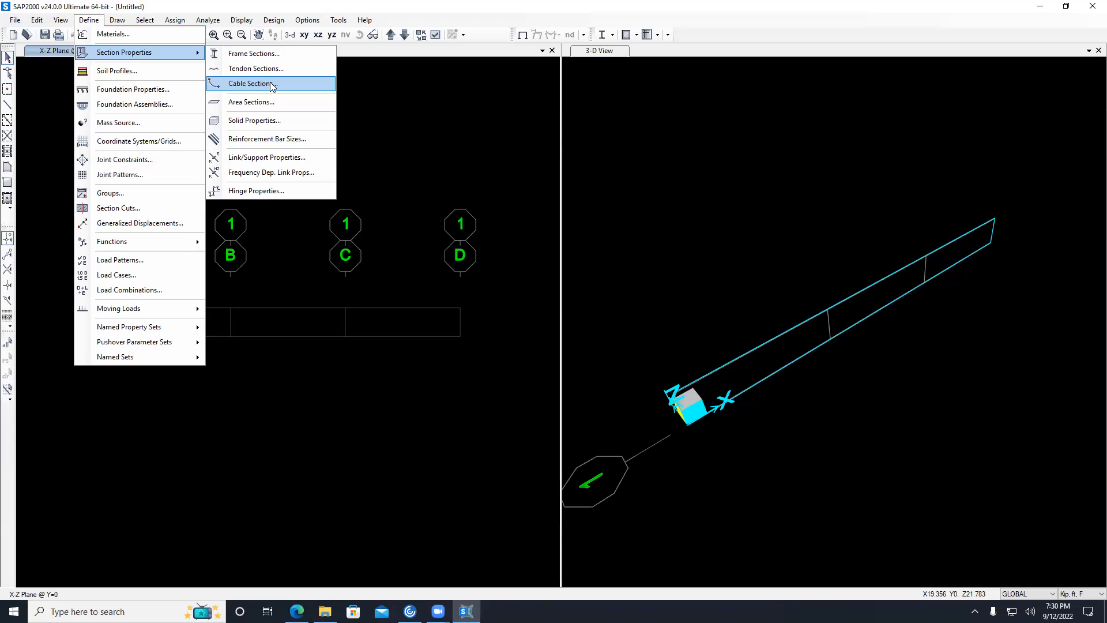
click(429, 105)
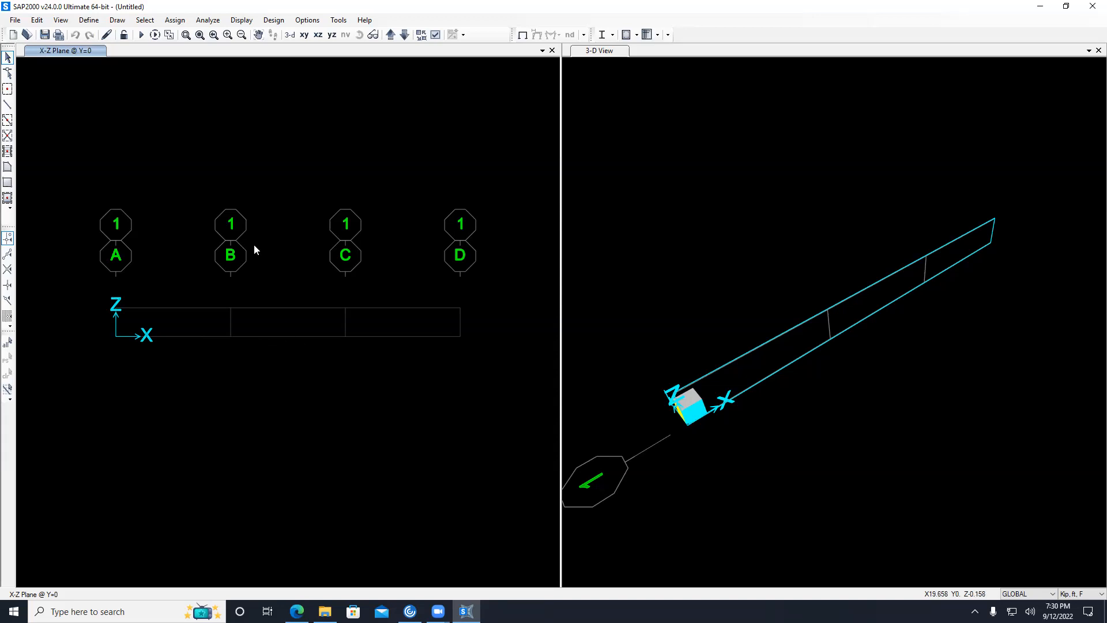
Edit the GLOBAL grid system, setting the X ordinates of grid line C to 18 ft and grid line D to 24 ft
right_click(261, 183)
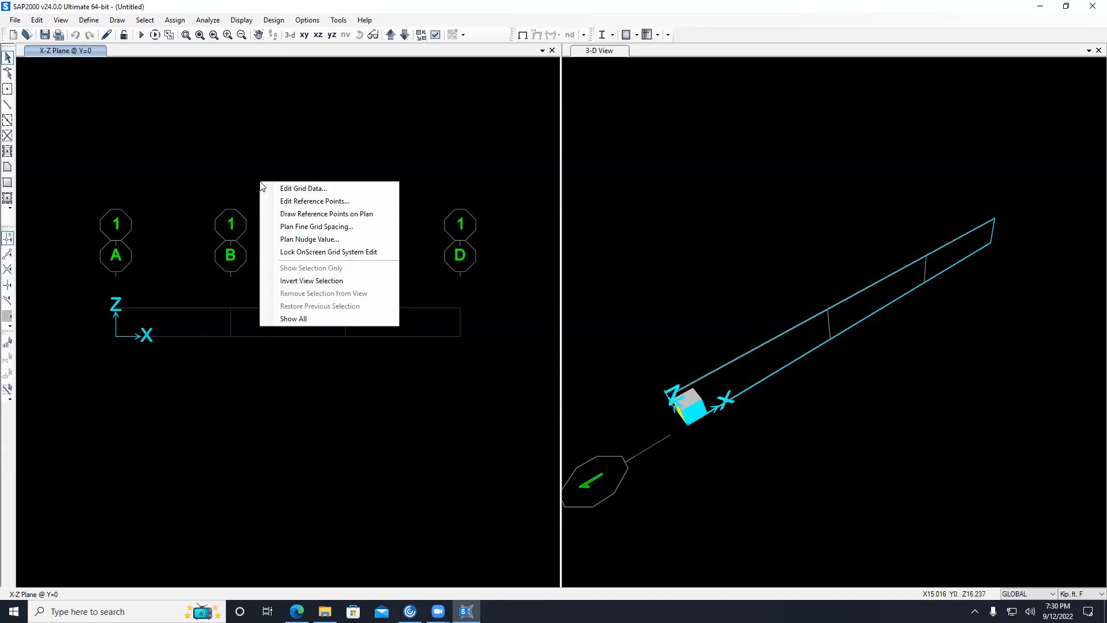
click(310, 189)
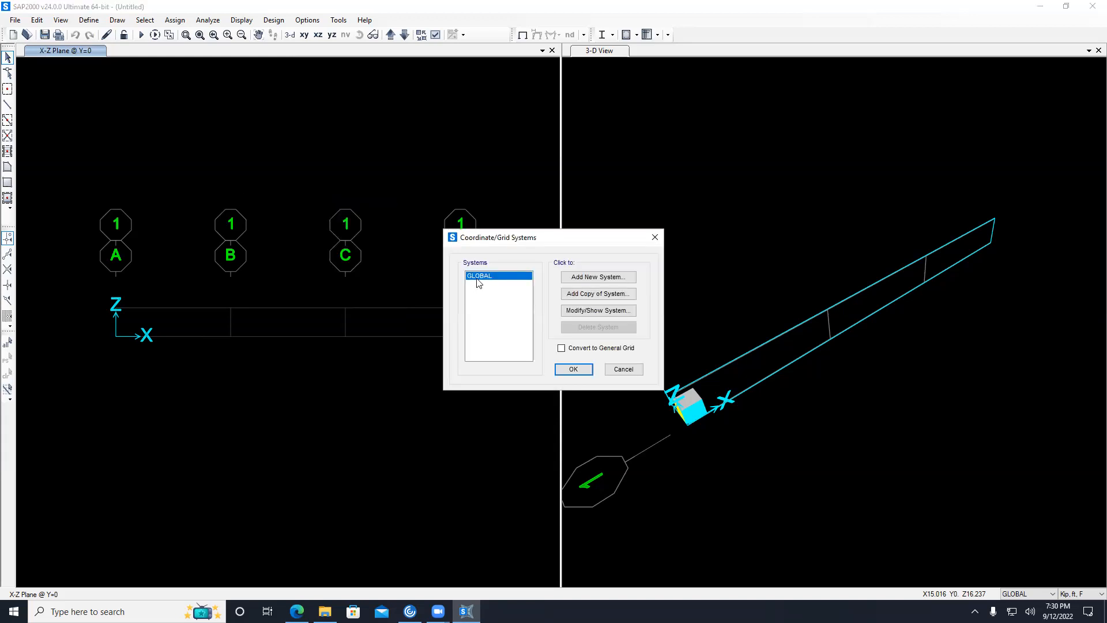
click(601, 313)
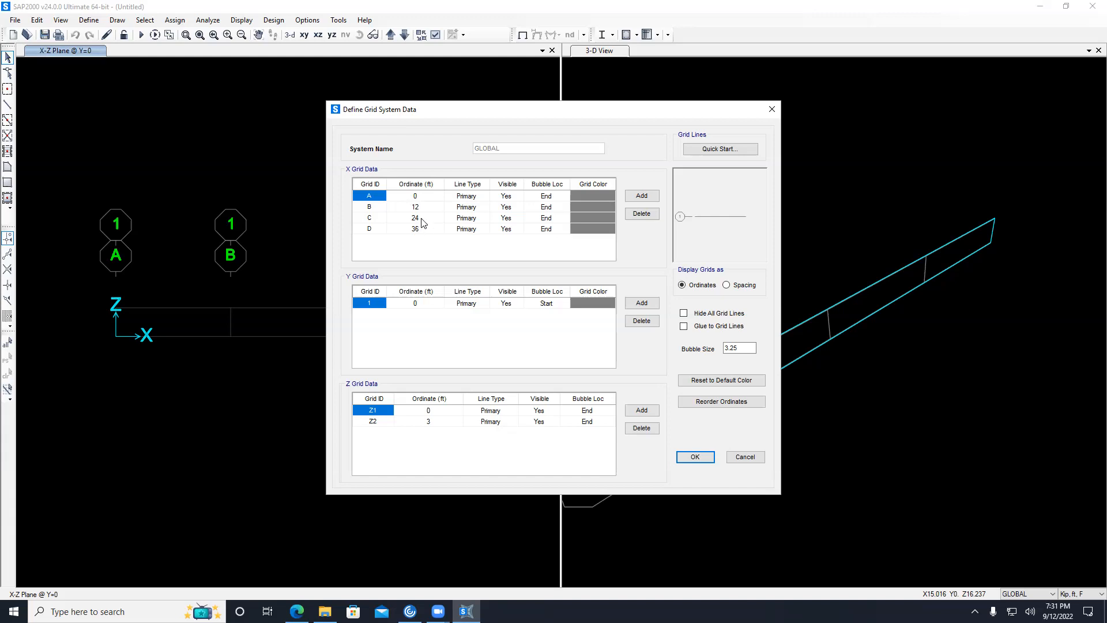
click(420, 209)
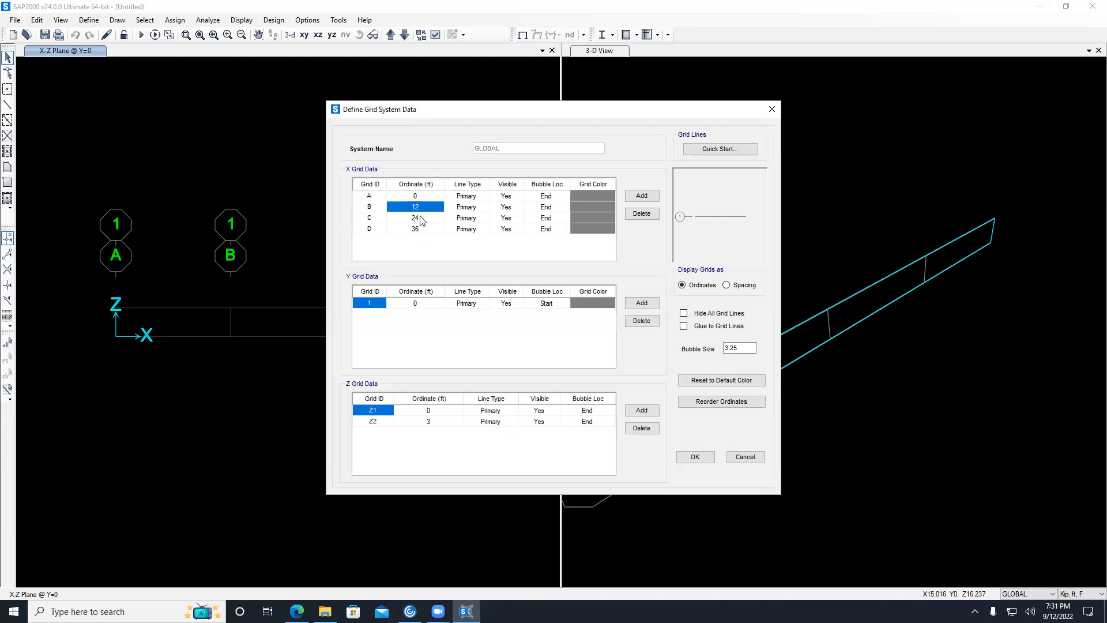
click(421, 219)
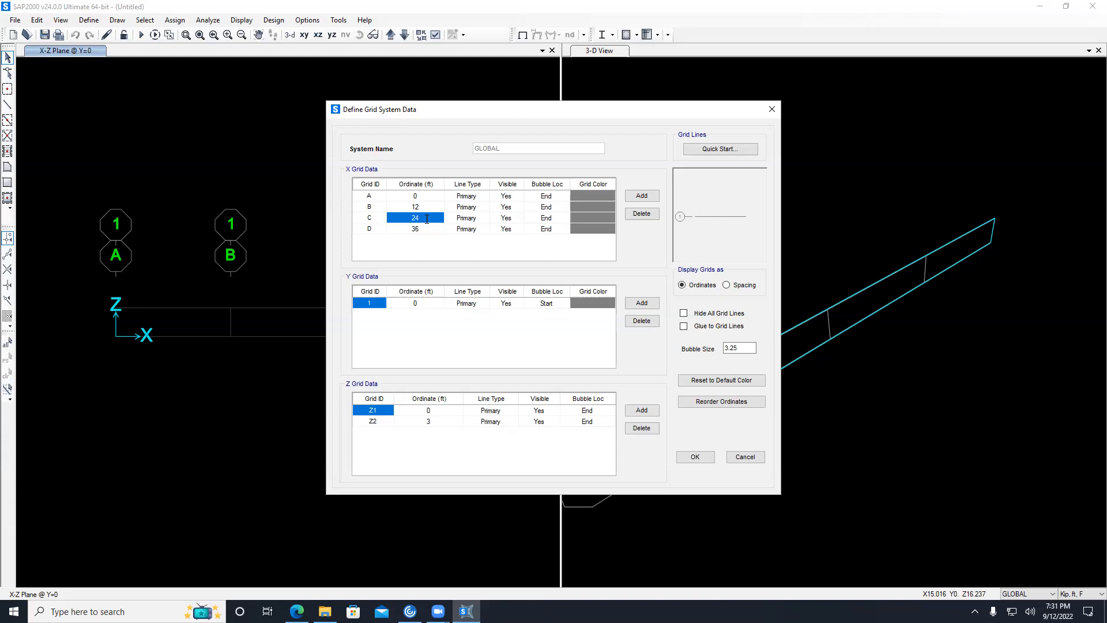
text(18)
click(433, 232)
text(24)
click(703, 459)
click(572, 371)
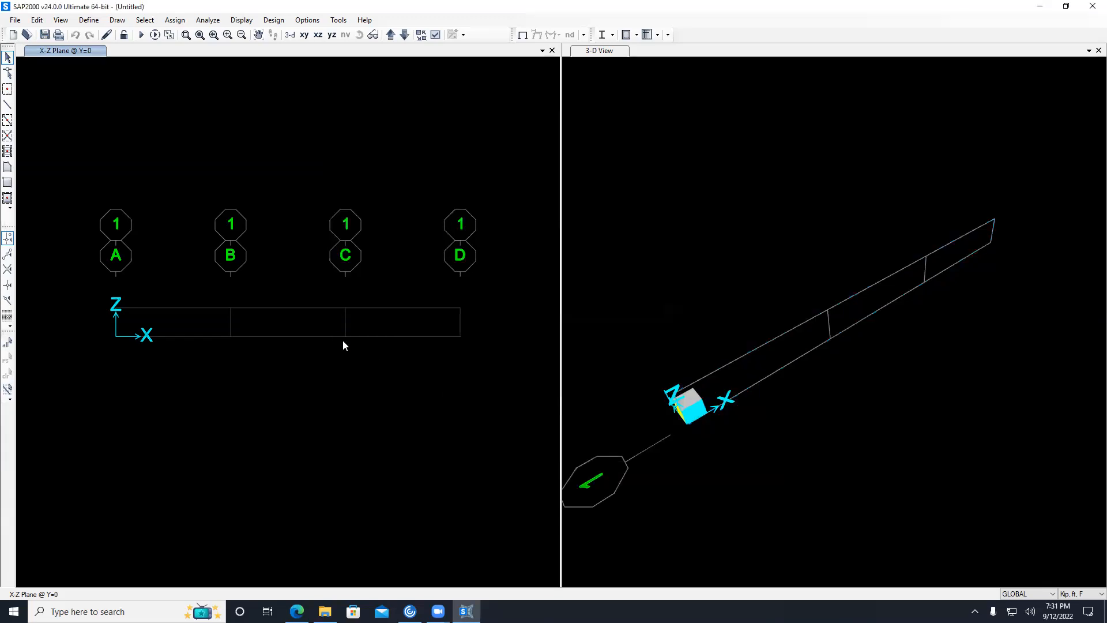
click(265, 325)
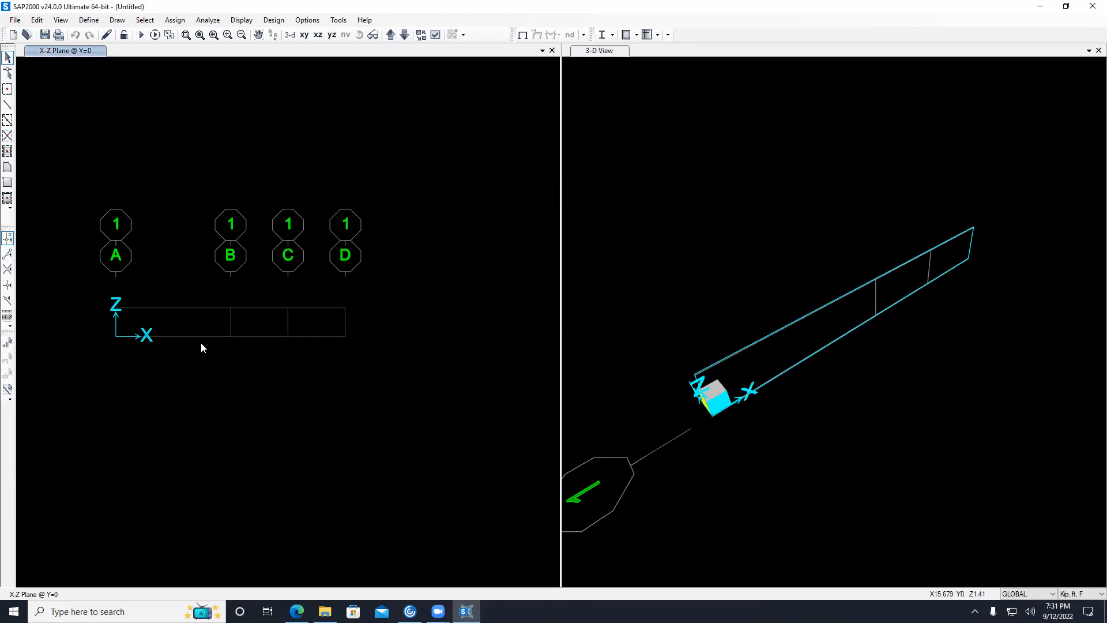
Draw straight frame members with section REC1ftx3ft along the Z=0 grid line in the X-Z plane, from A through B and C to D
click(118, 20)
click(120, 35)
click(117, 20)
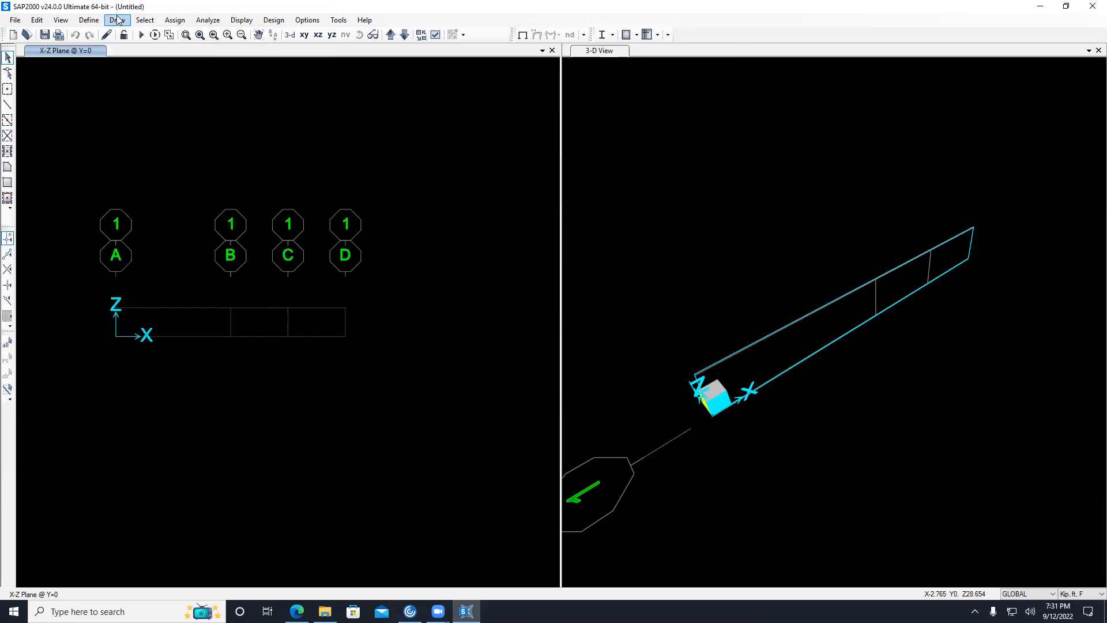
click(118, 20)
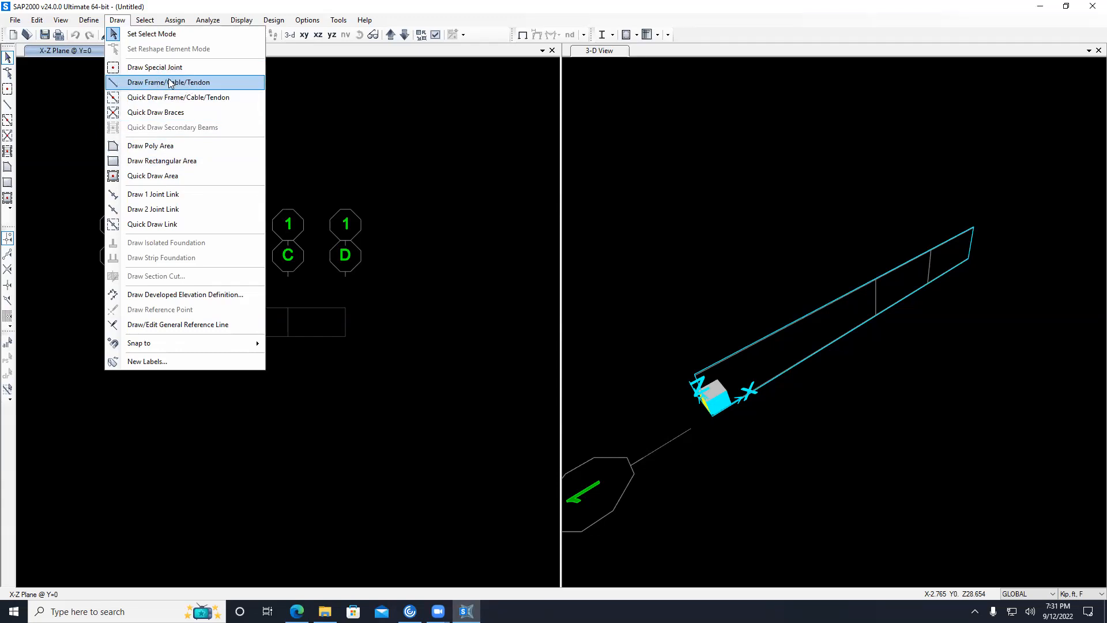
click(131, 83)
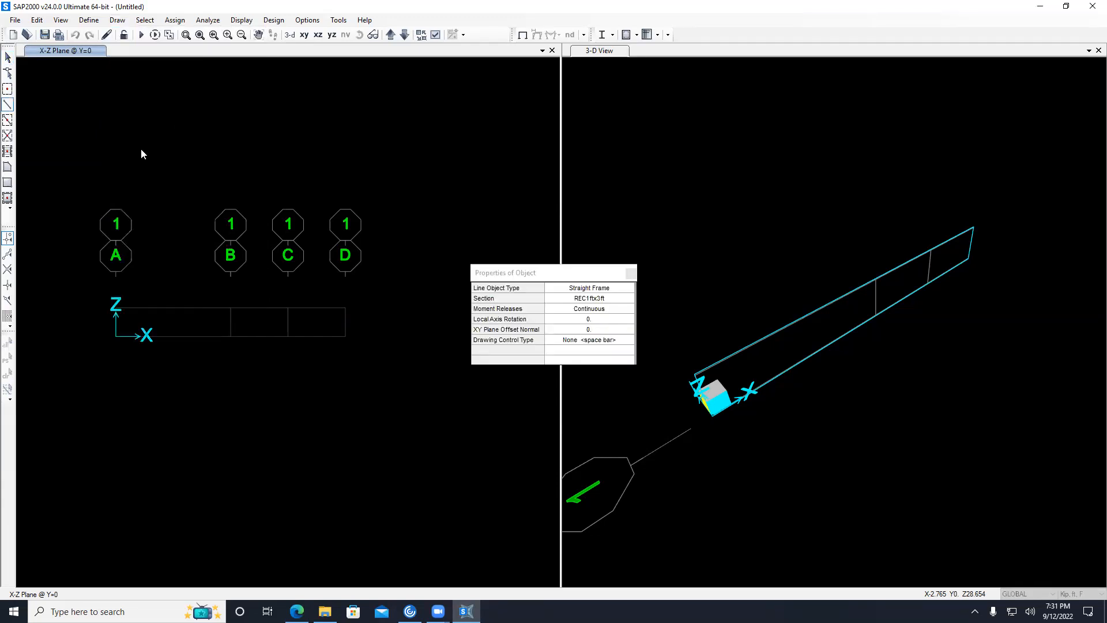
drag(541, 275, 446, 92)
click(518, 118)
click(517, 117)
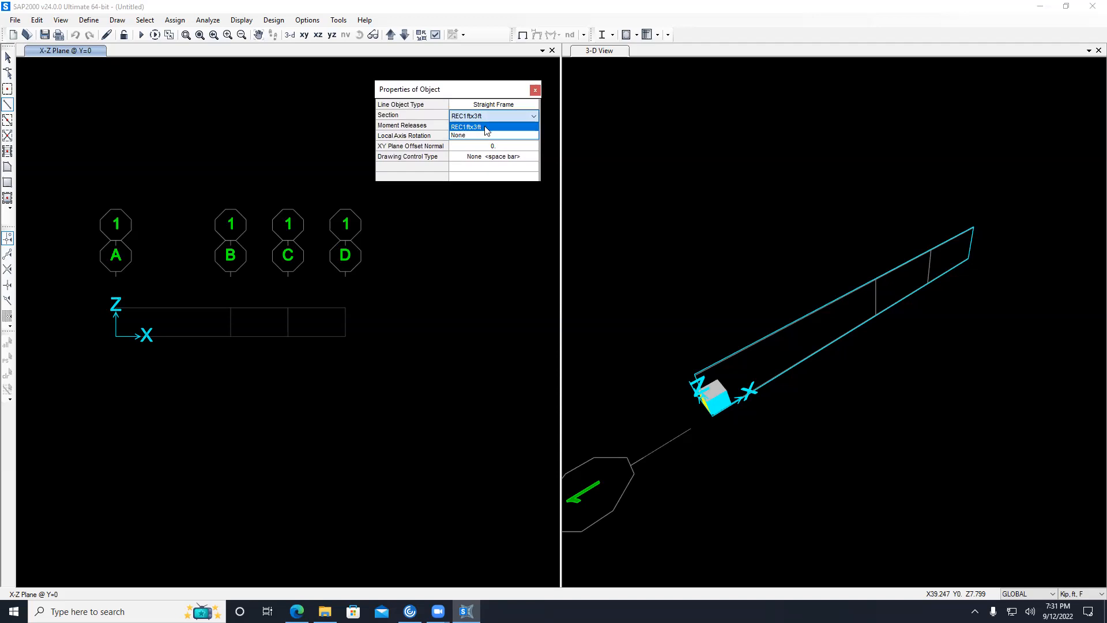
click(474, 99)
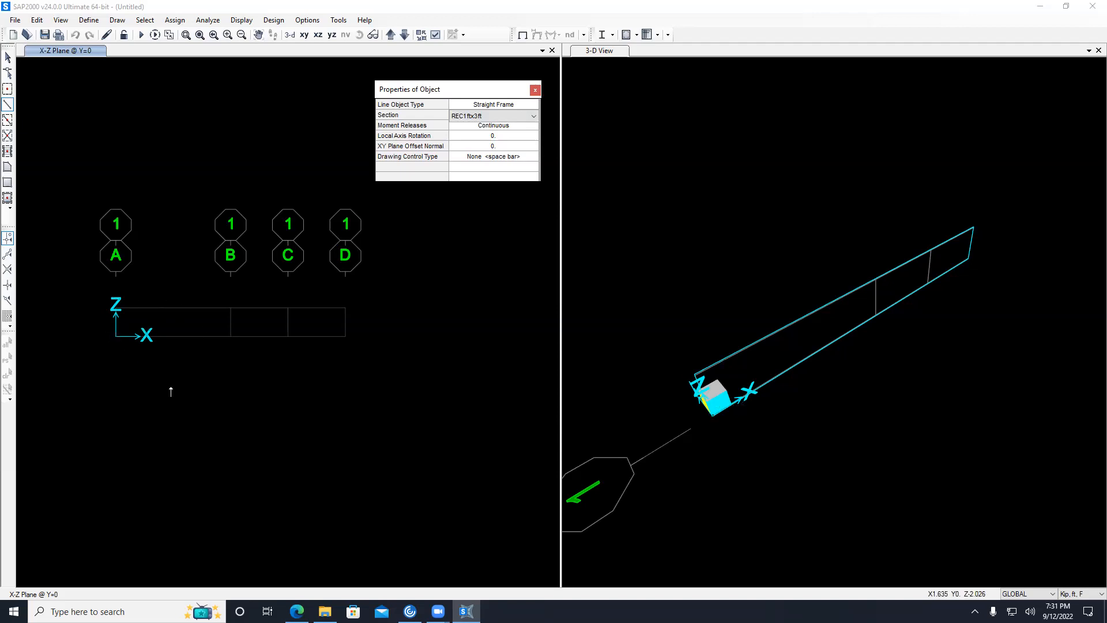
click(121, 341)
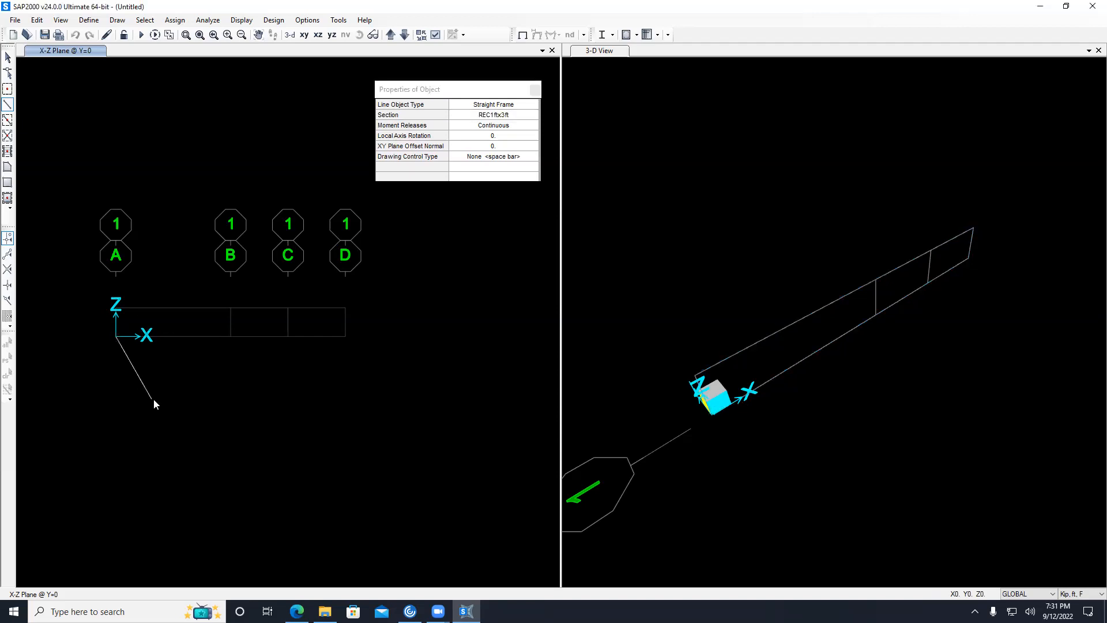
click(231, 336)
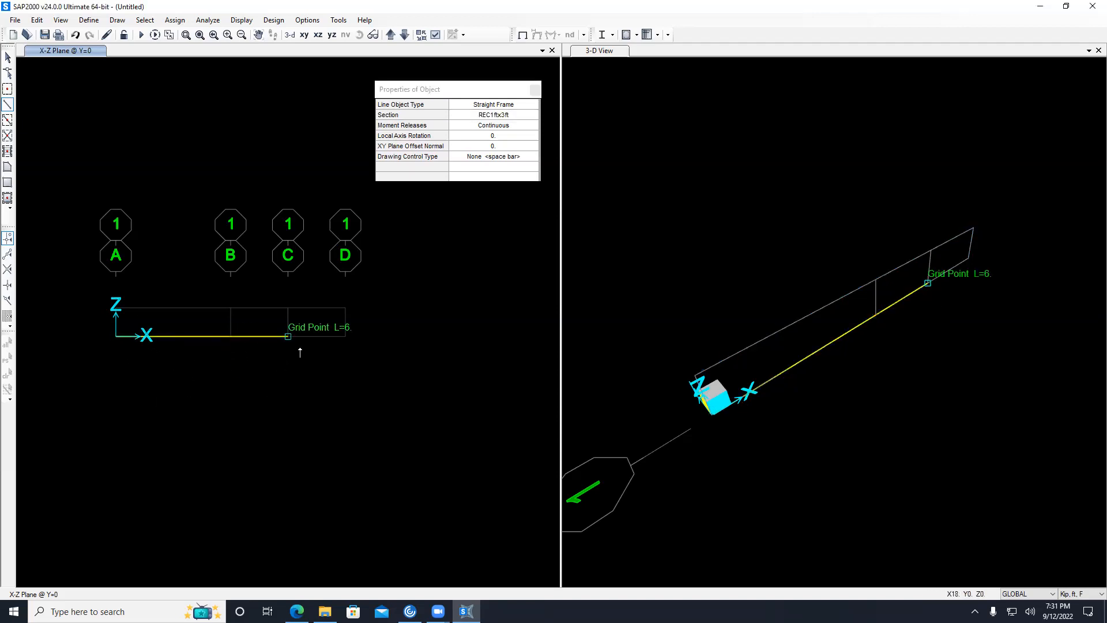
click(345, 337)
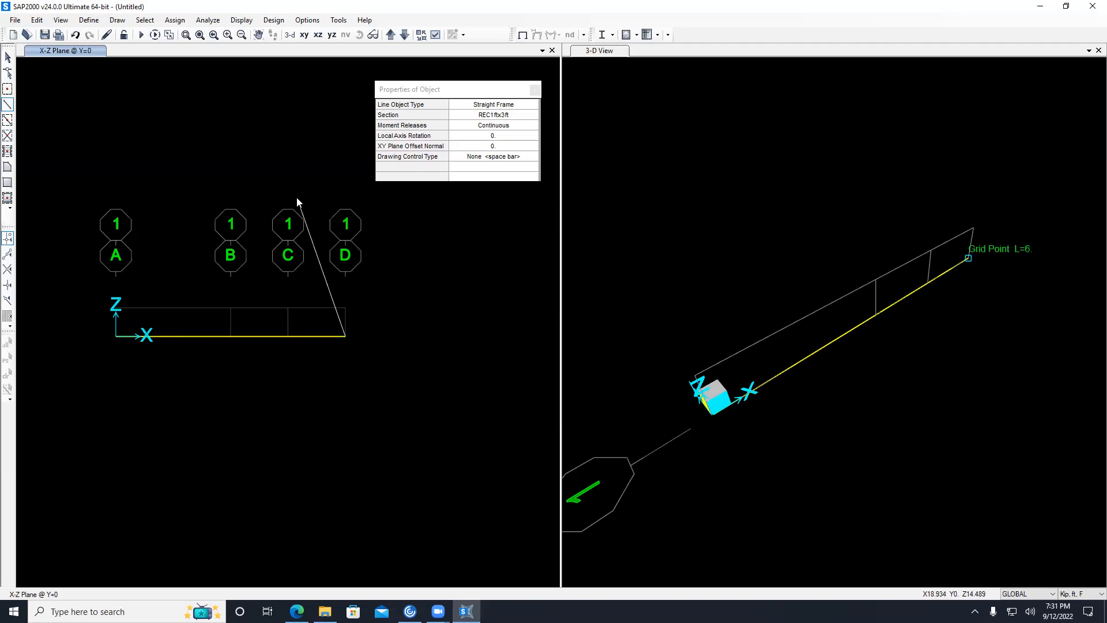
key(Escape)
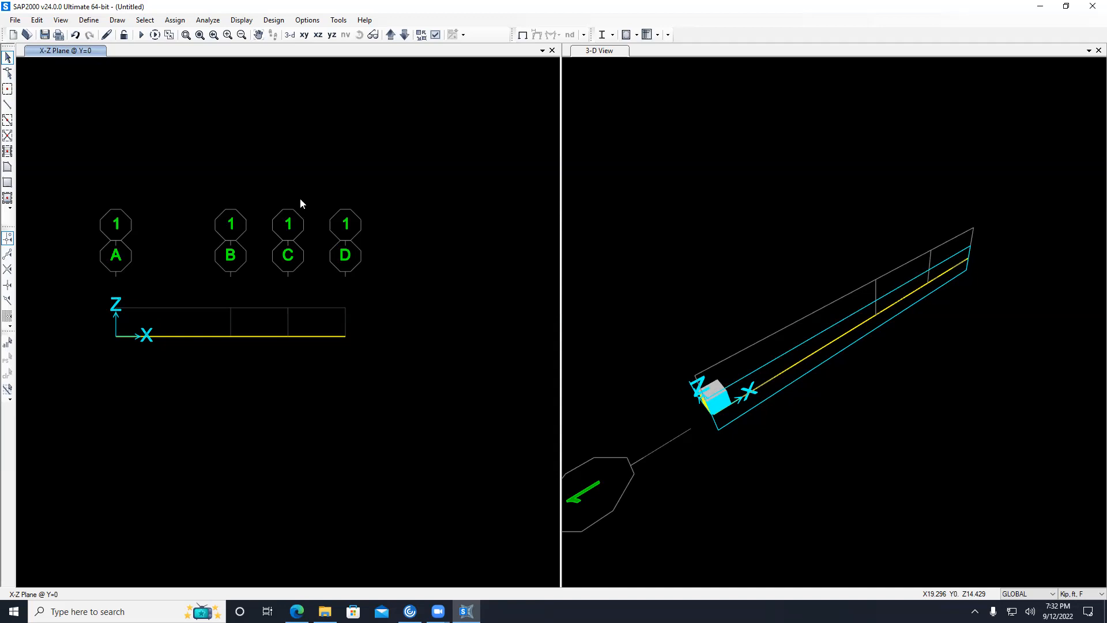
Assign a roller restraint to the beam's end joint at grid line A
drag(104, 366, 122, 304)
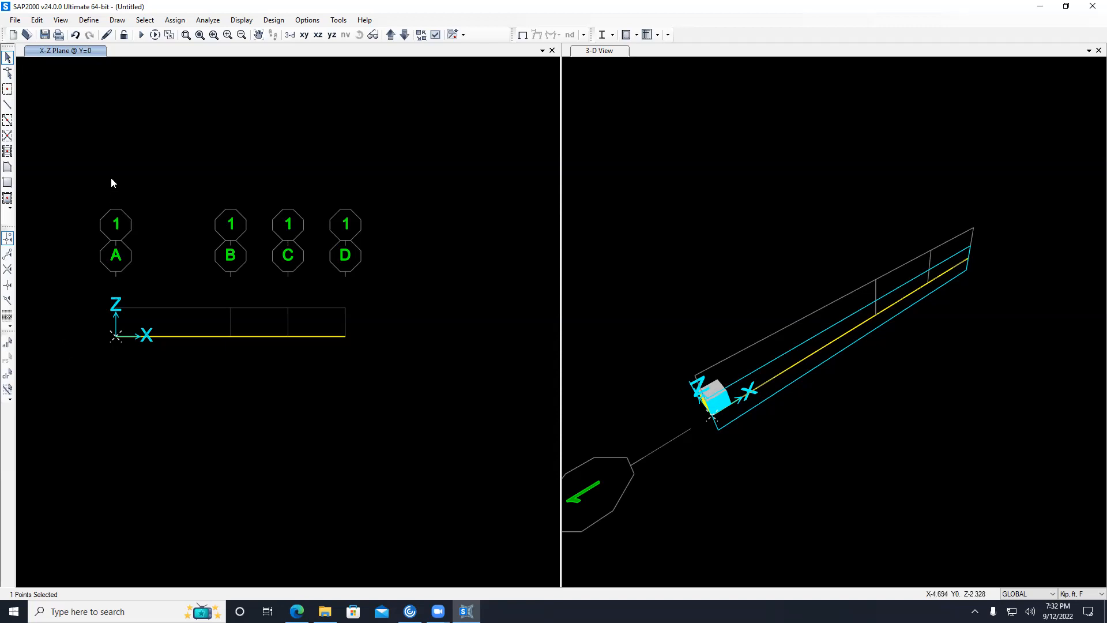
right_click(77, 411)
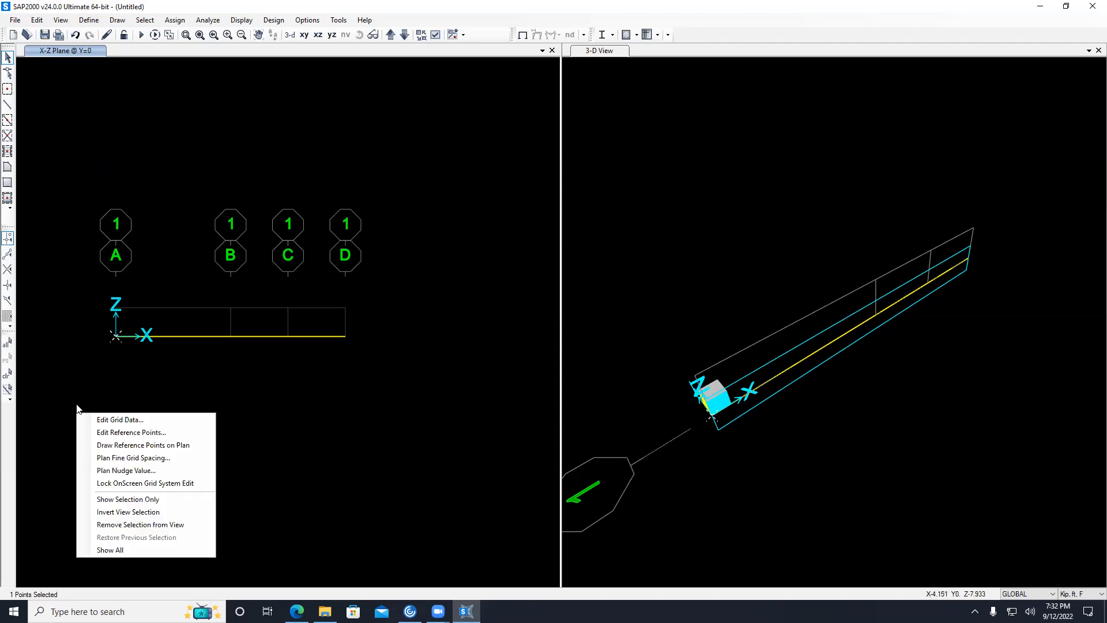
click(87, 381)
right_click(90, 399)
click(89, 381)
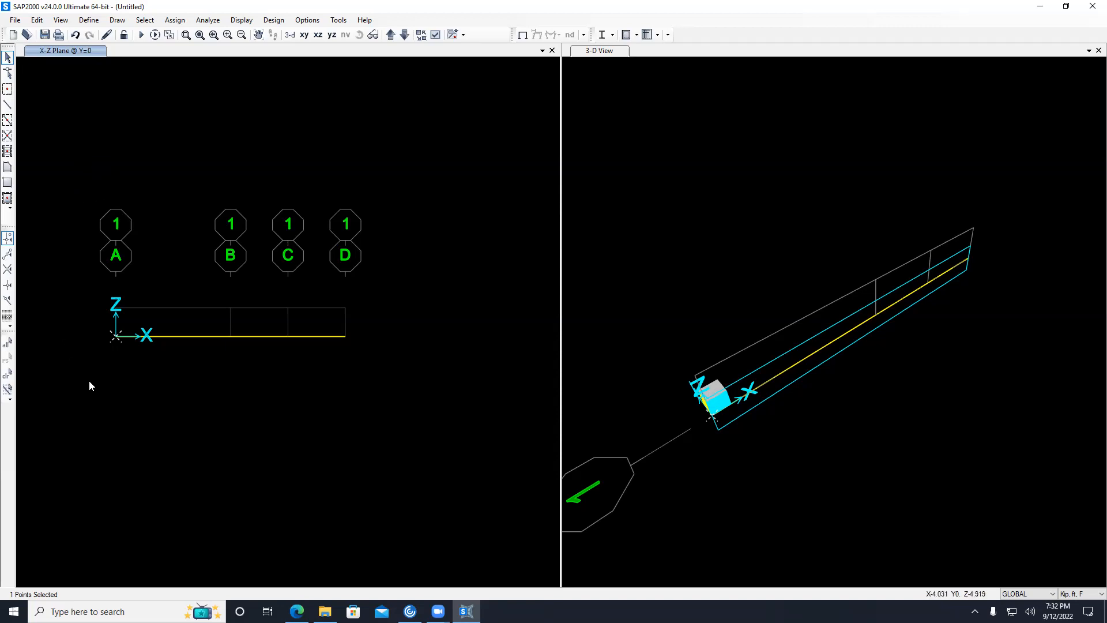
drag(107, 369, 64, 415)
key(ctrl+q)
drag(122, 309, 145, 282)
drag(195, 177, 75, 400)
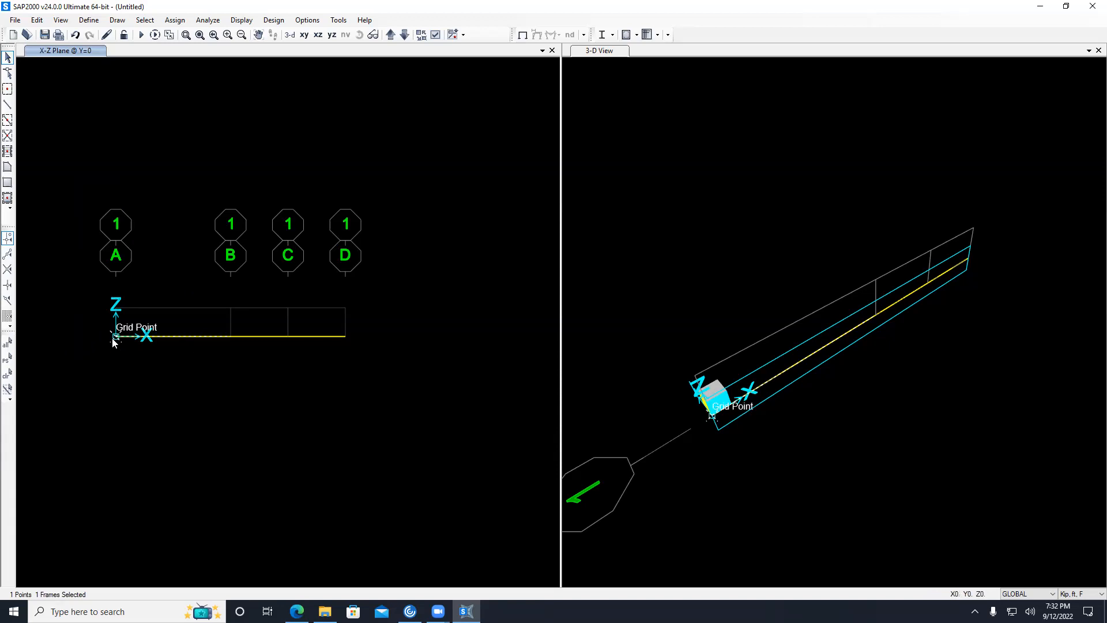
click(175, 21)
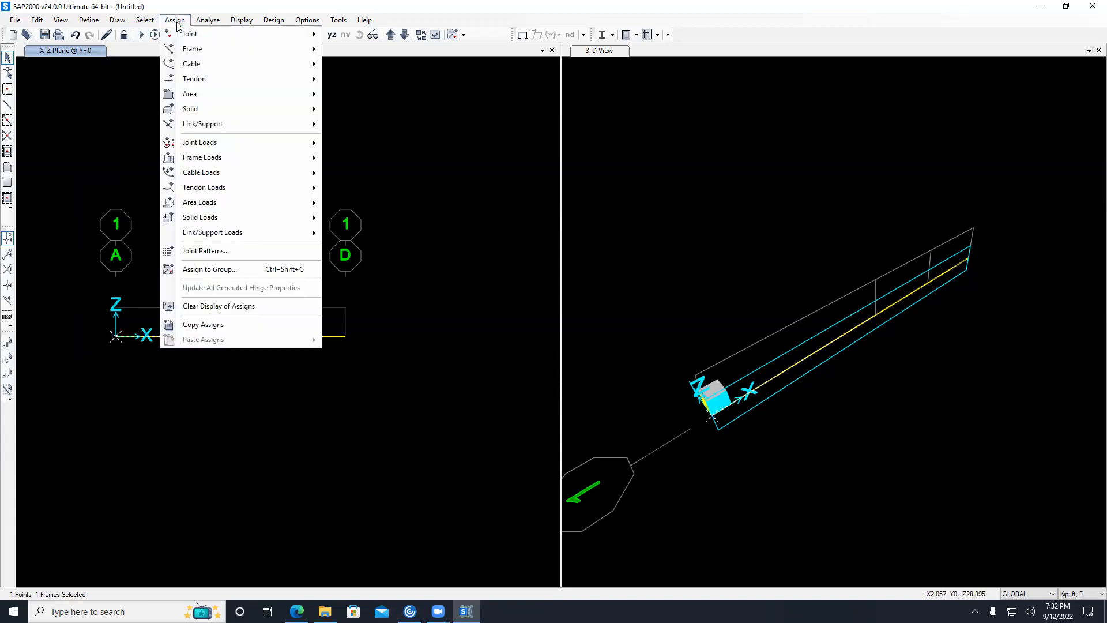
mouse_move(243, 36)
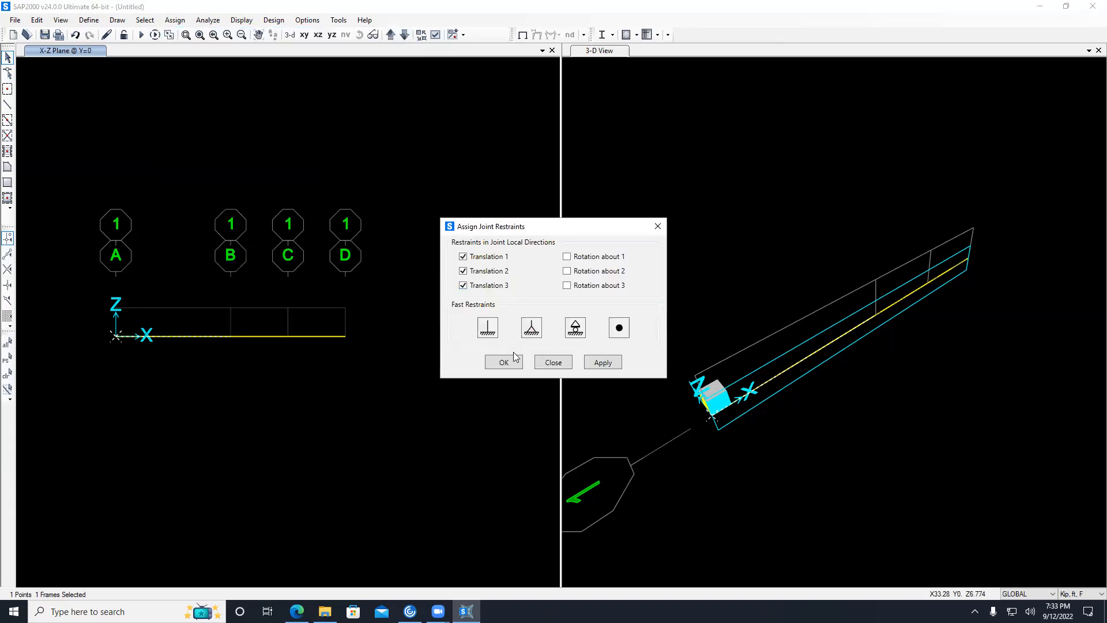
click(580, 334)
click(504, 362)
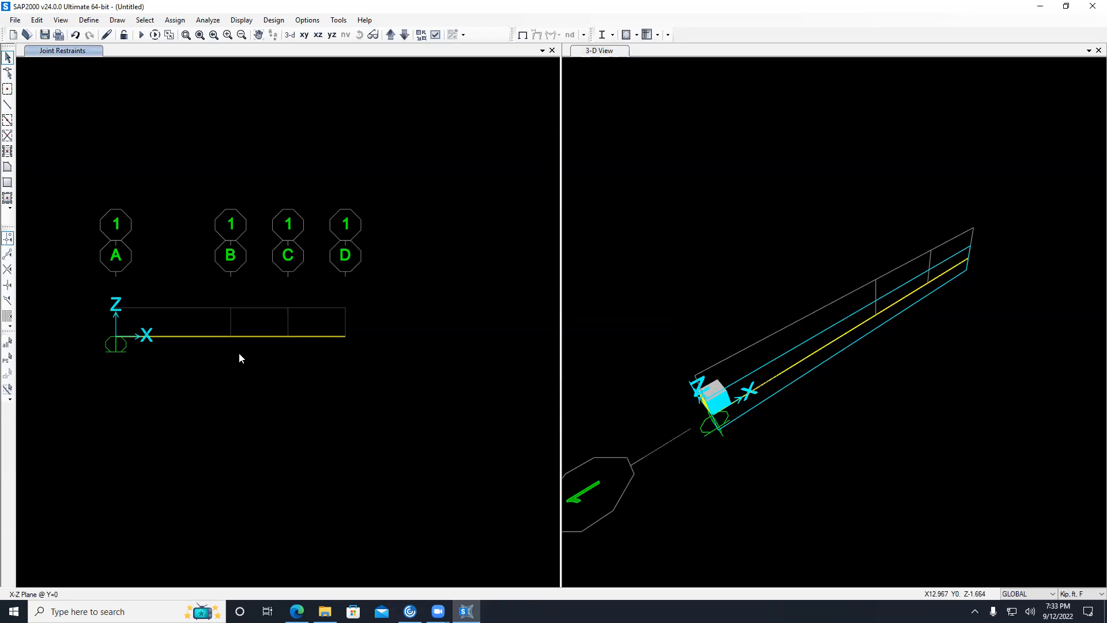
Assign a pinned restraint, with translations 1, 2 and 3 fixed, to the beam joint at grid line C
drag(278, 367, 307, 301)
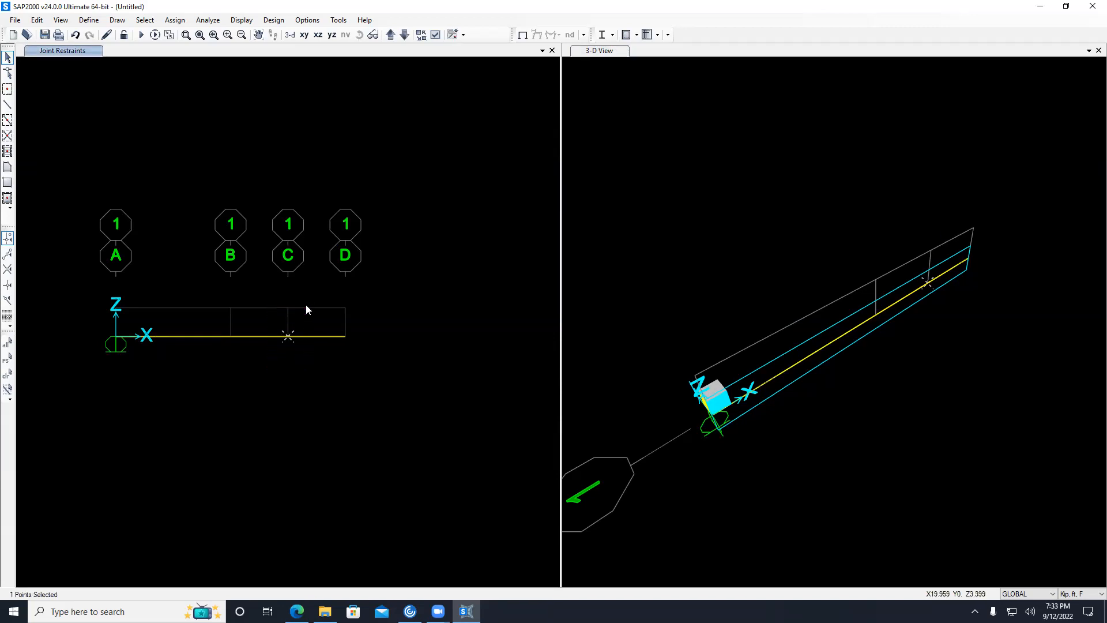
click(175, 19)
mouse_move(315, 34)
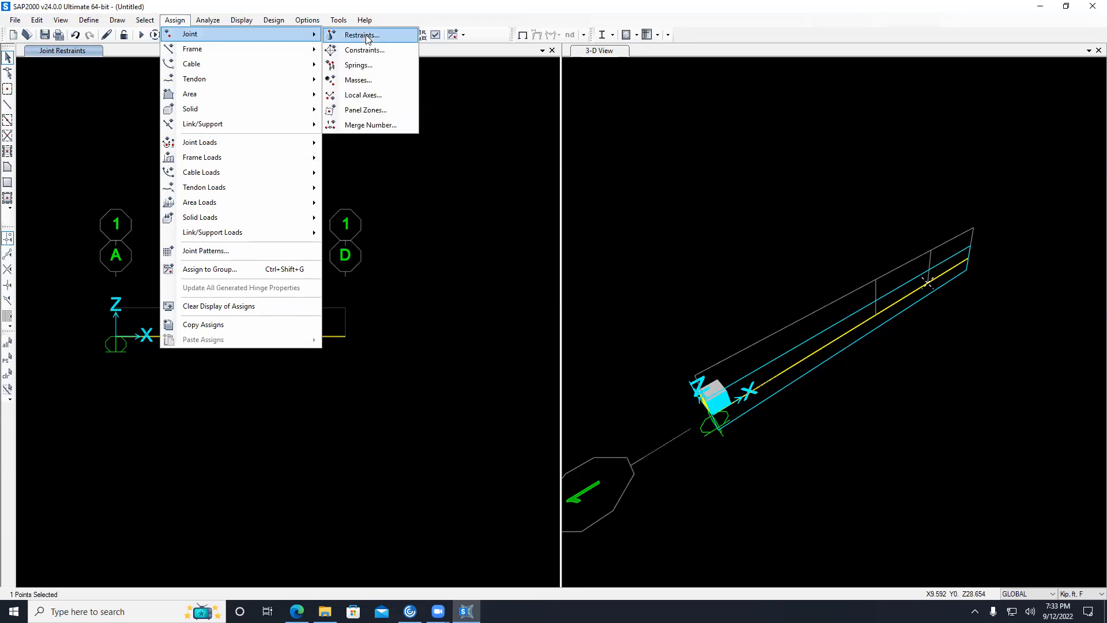
click(366, 34)
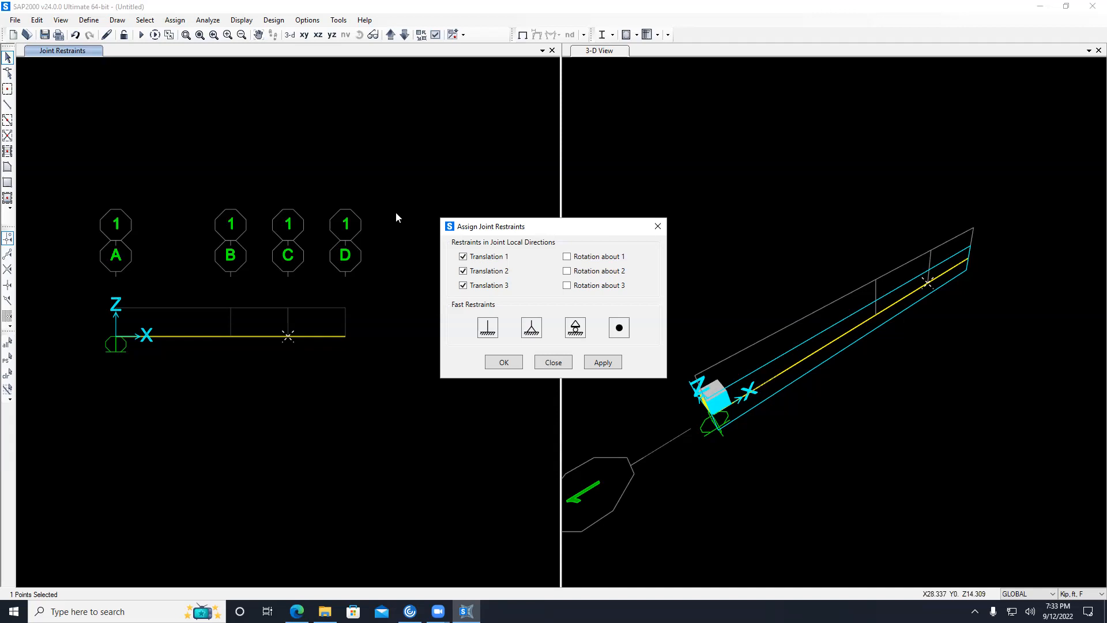
click(504, 362)
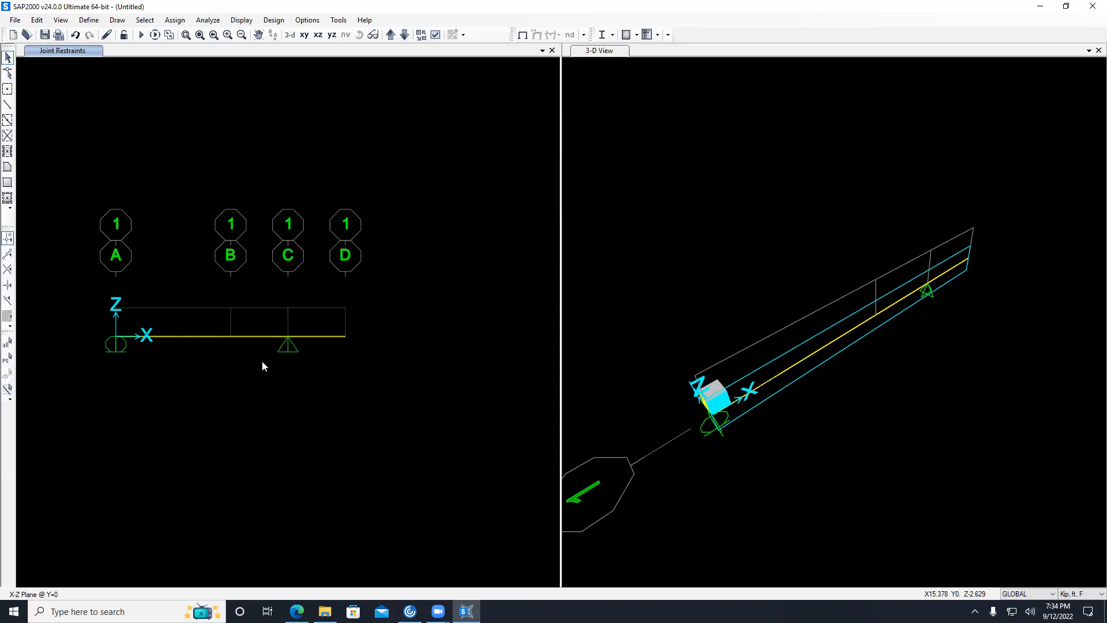
Set the self-weight multiplier of the DEAD load pattern to 0 and accept the load patterns
click(89, 20)
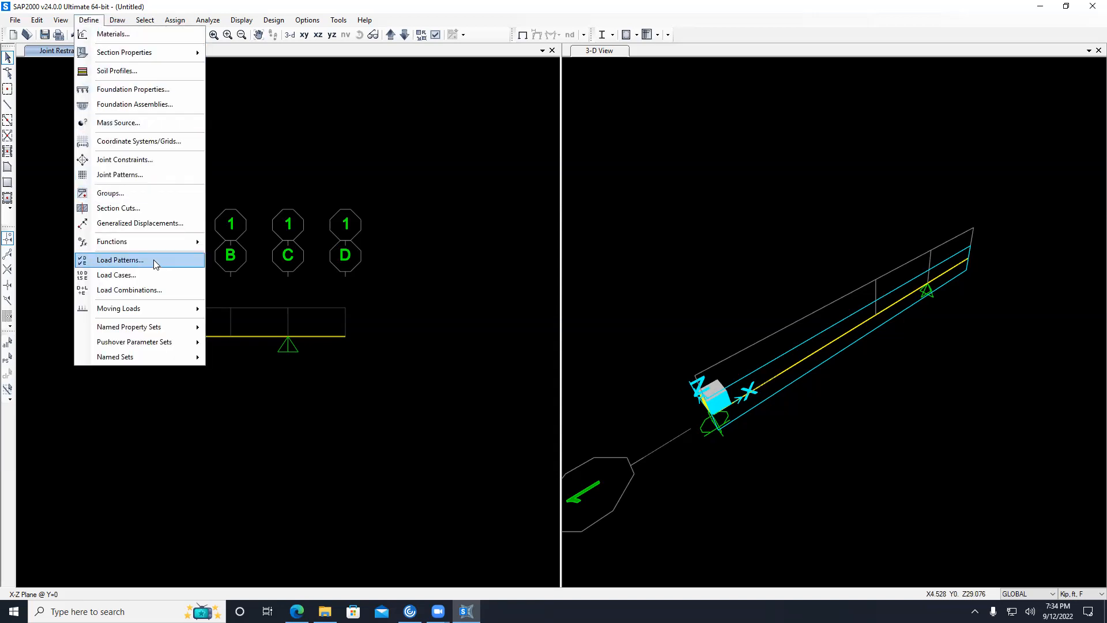
click(139, 260)
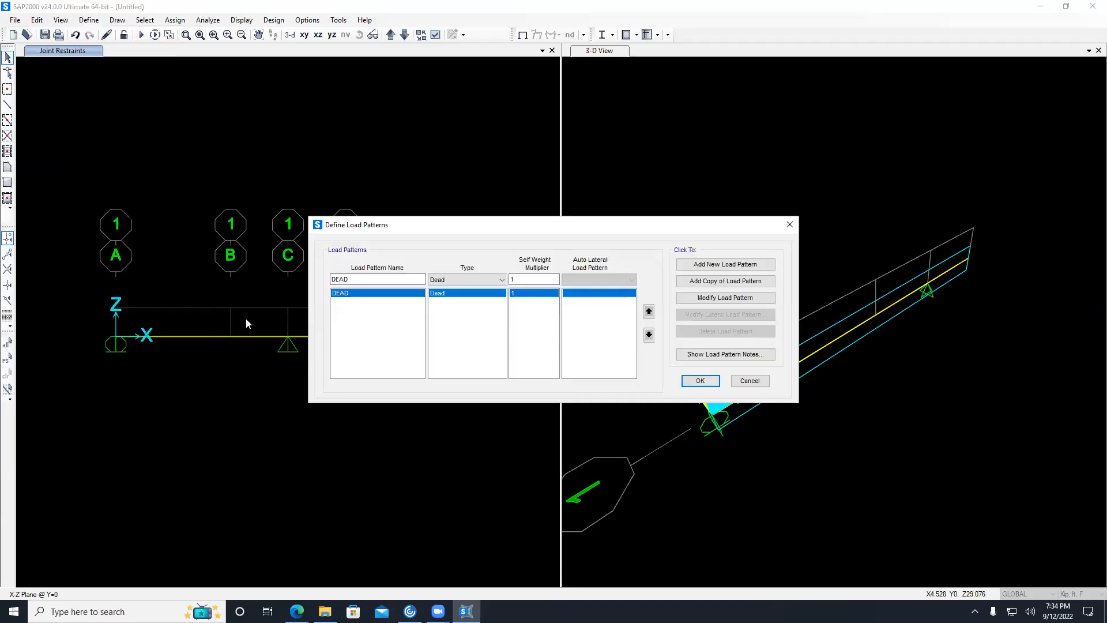
drag(425, 232, 270, 149)
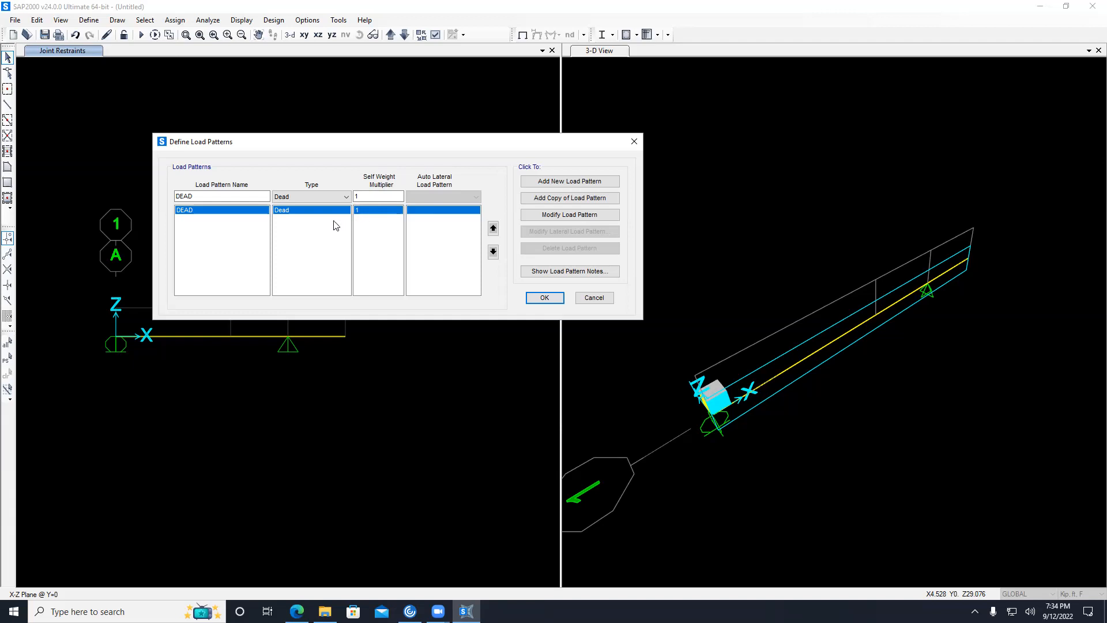
click(357, 197)
click(559, 218)
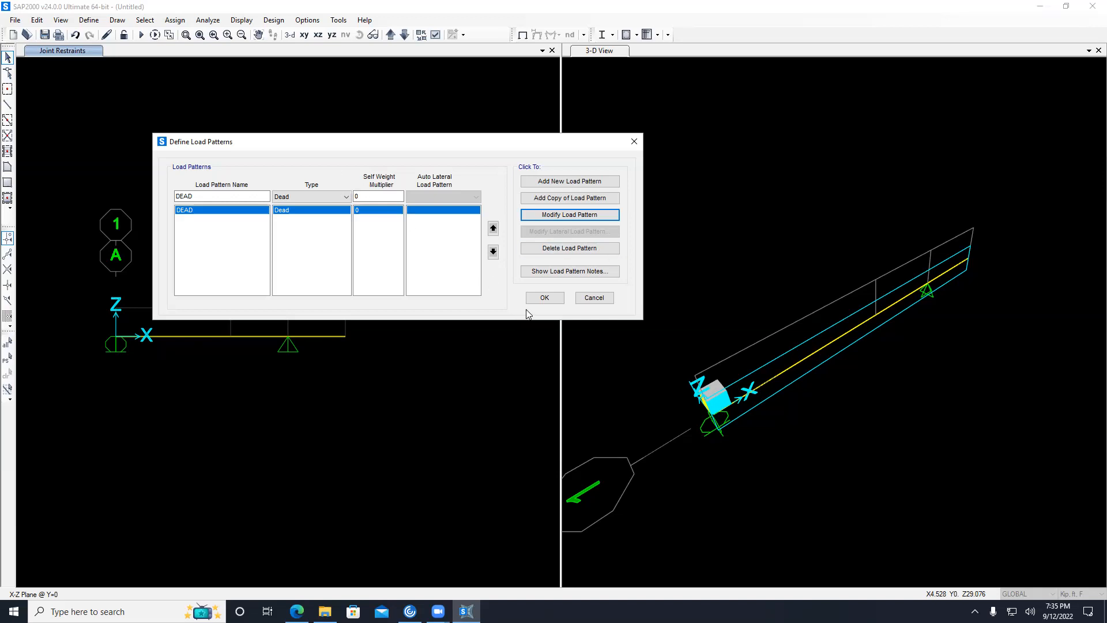
click(543, 297)
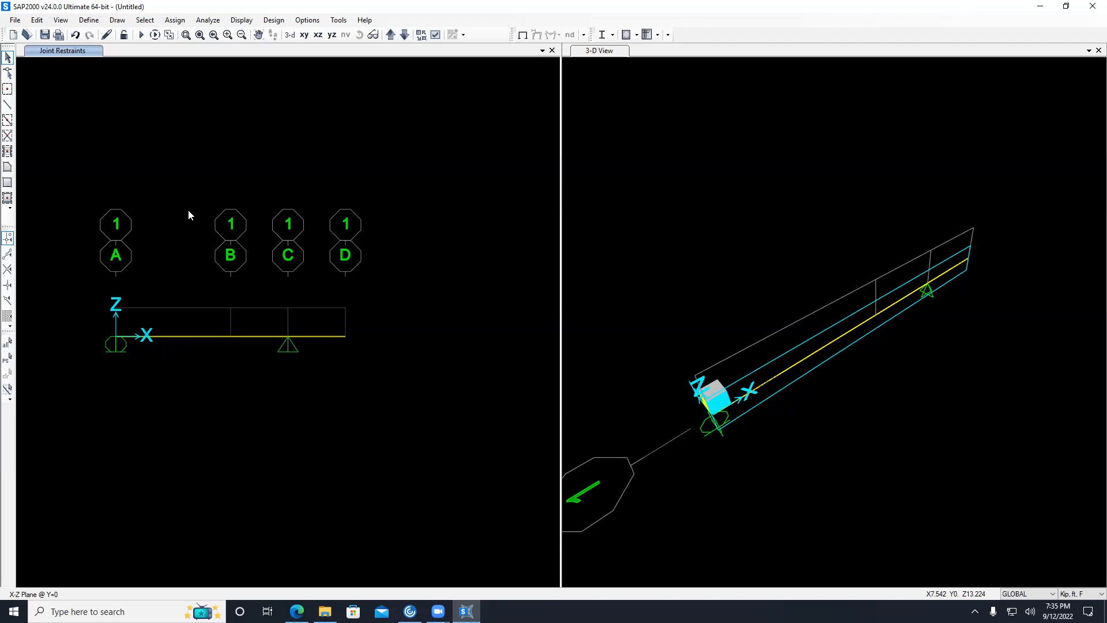
Assign a joint force of -30 kip in Global Z, load pattern DEAD, to the beam joint at grid line B
click(230, 338)
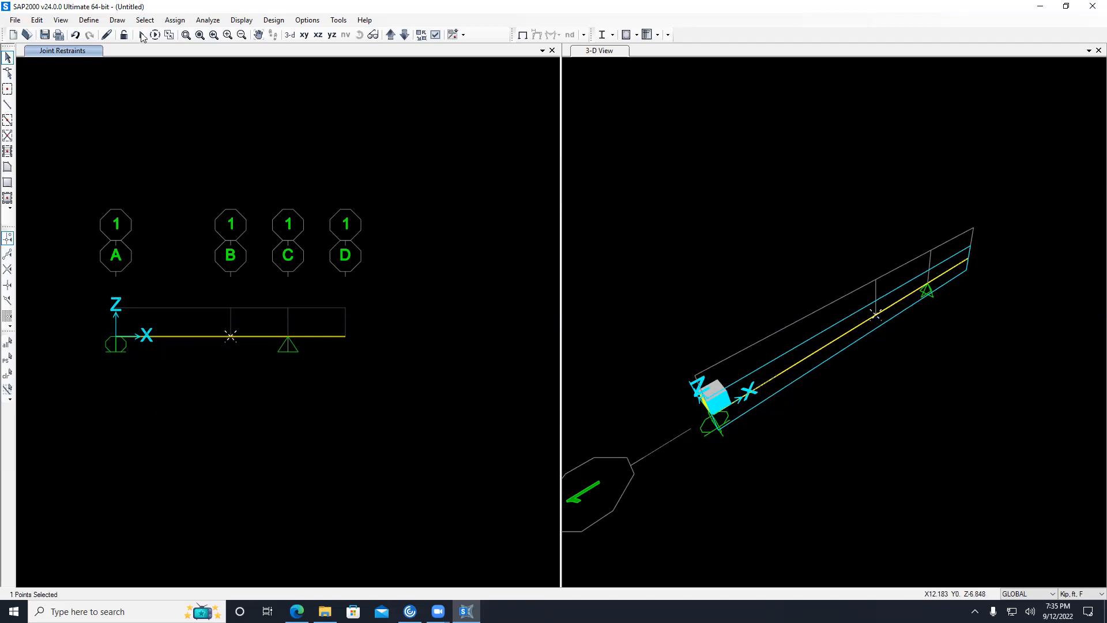
click(170, 20)
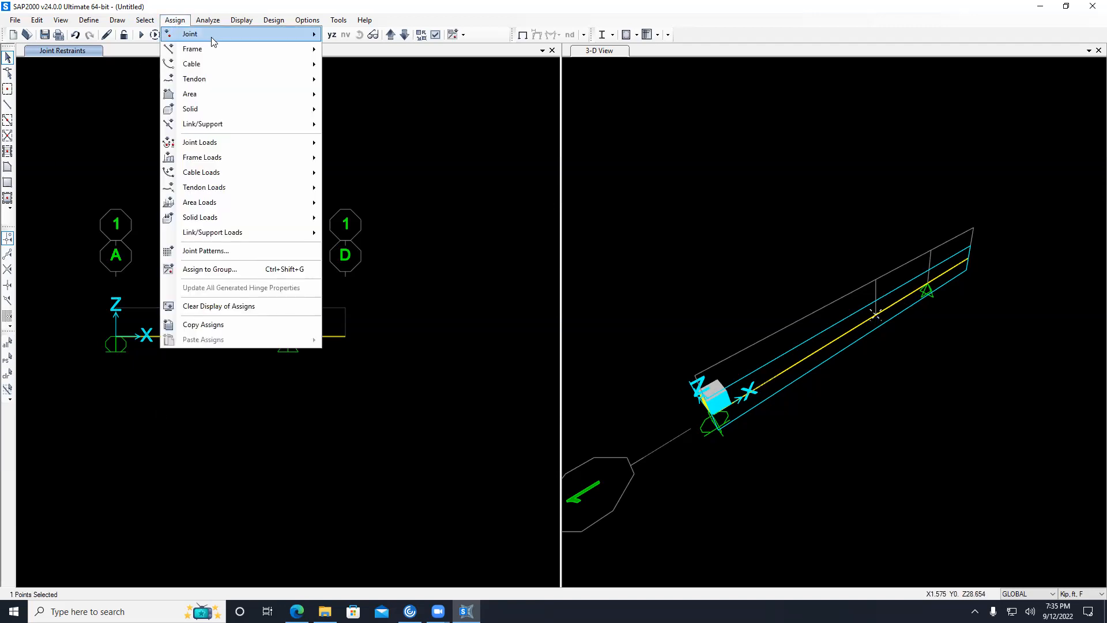
mouse_move(248, 37)
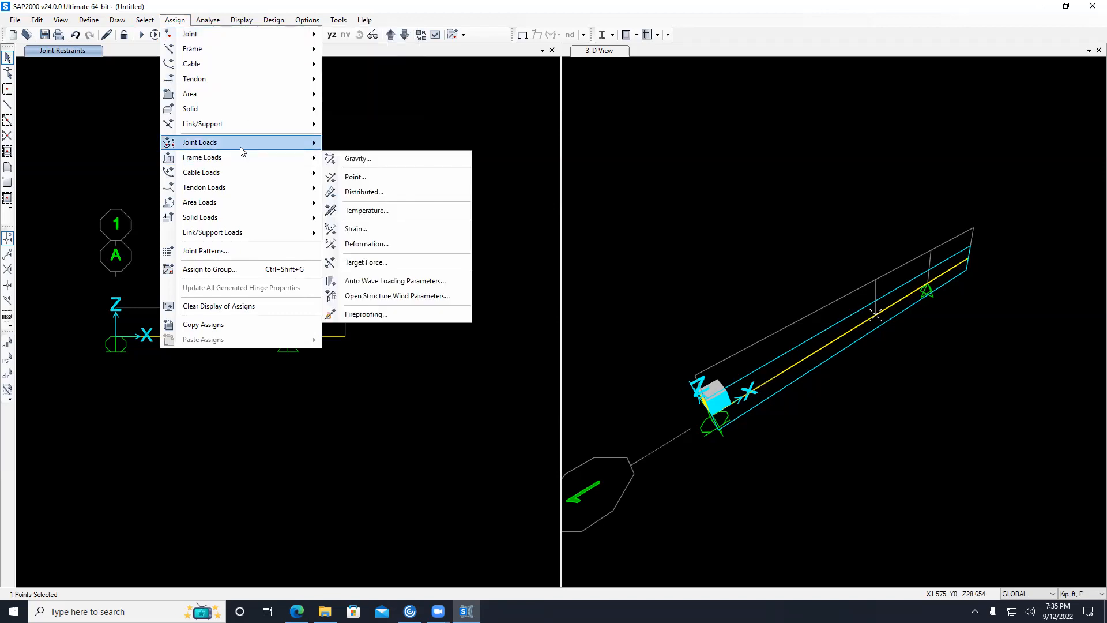
mouse_move(239, 144)
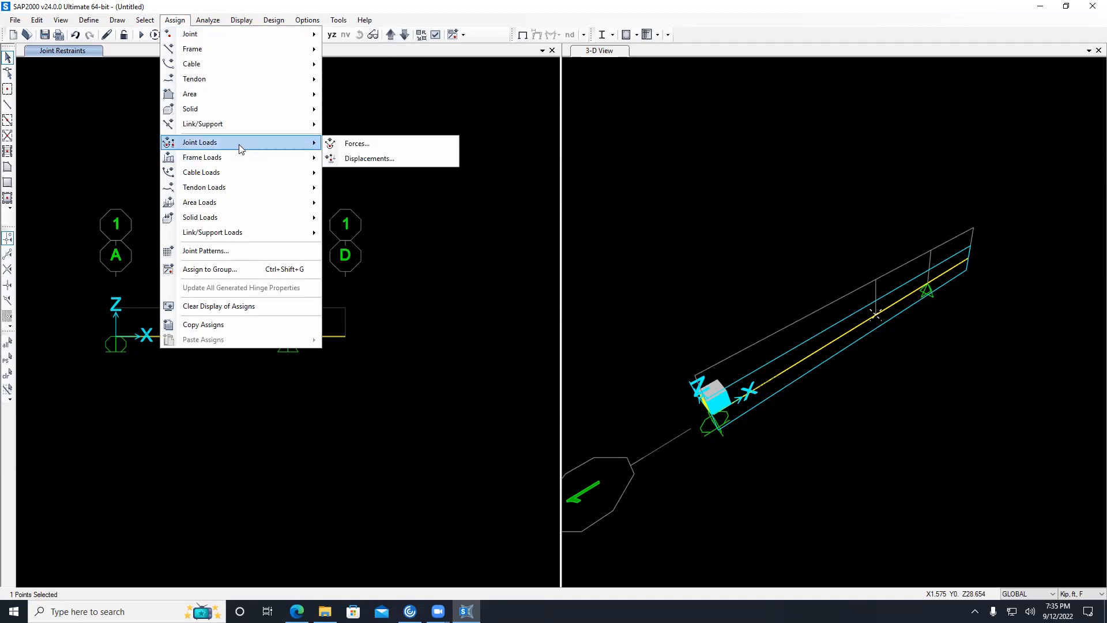
click(358, 144)
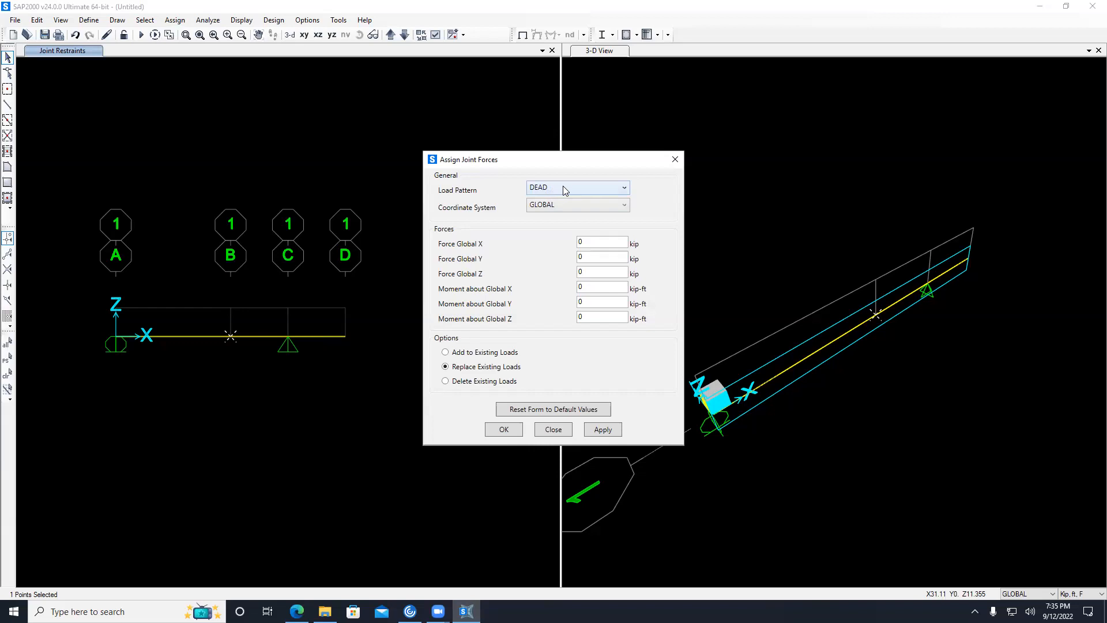
click(587, 273)
text(-30)
click(505, 429)
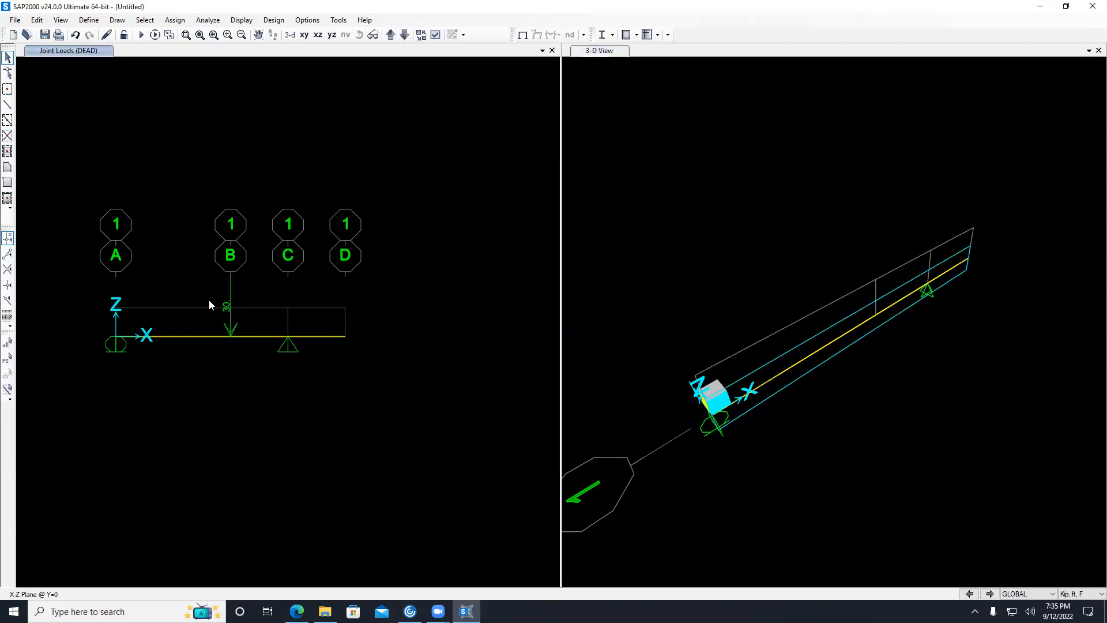
Set the MODAL load case to Do Not Run, keeping the DEAD case set to Run
click(141, 35)
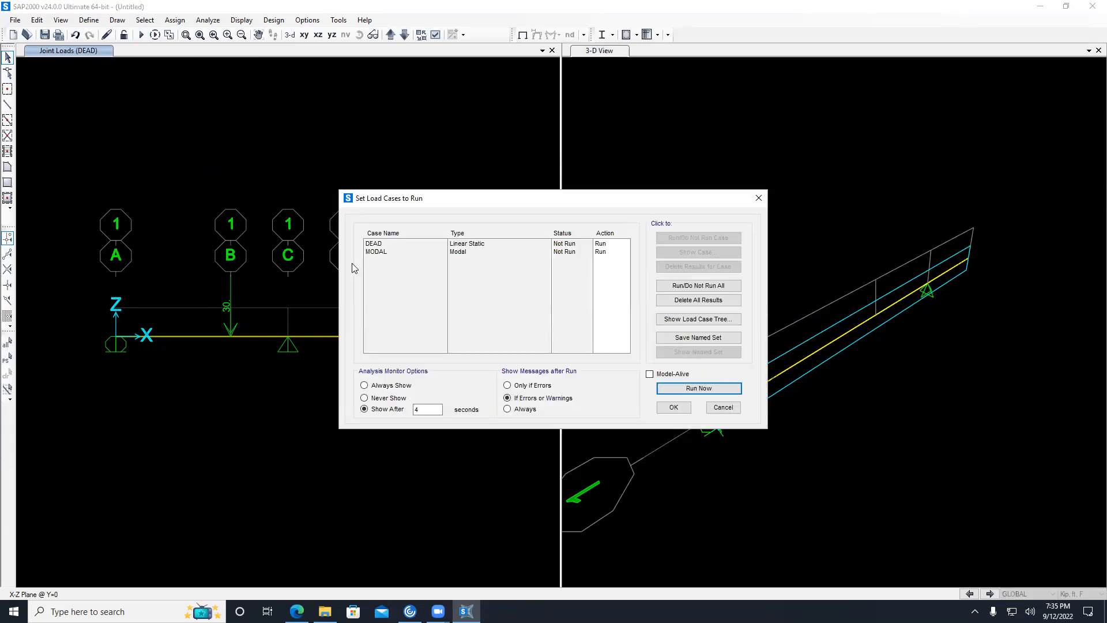
click(675, 407)
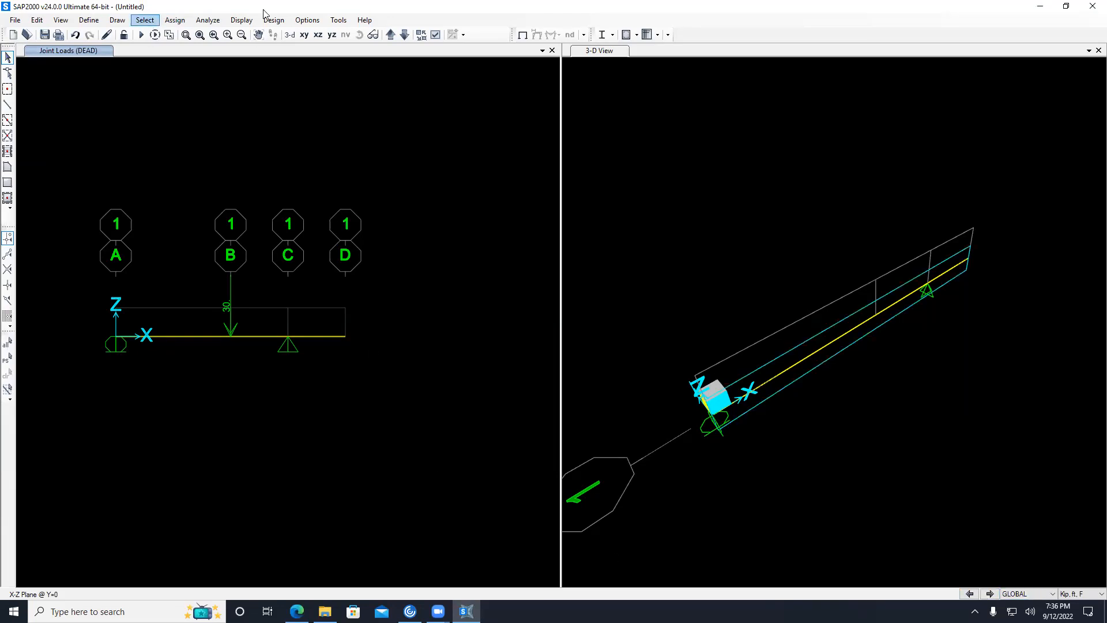
click(141, 35)
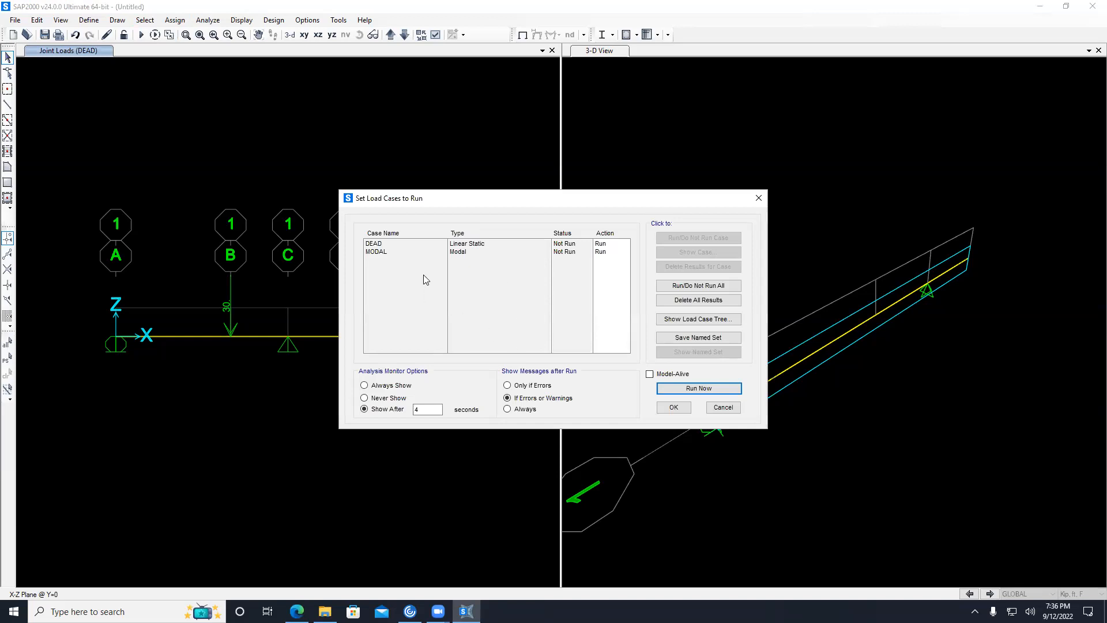
click(378, 253)
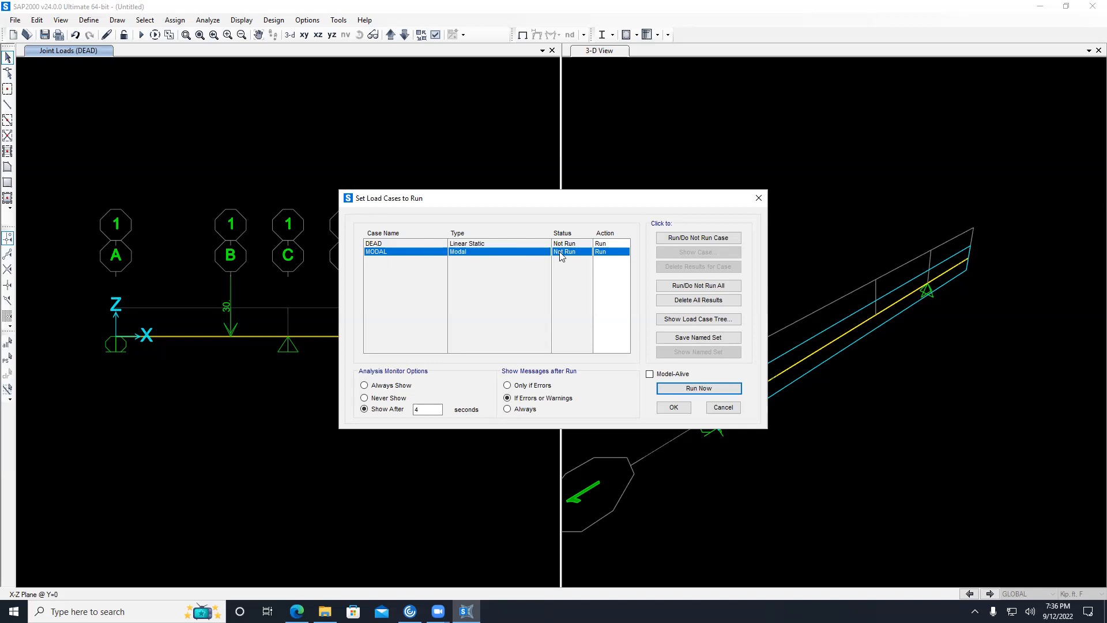
click(701, 243)
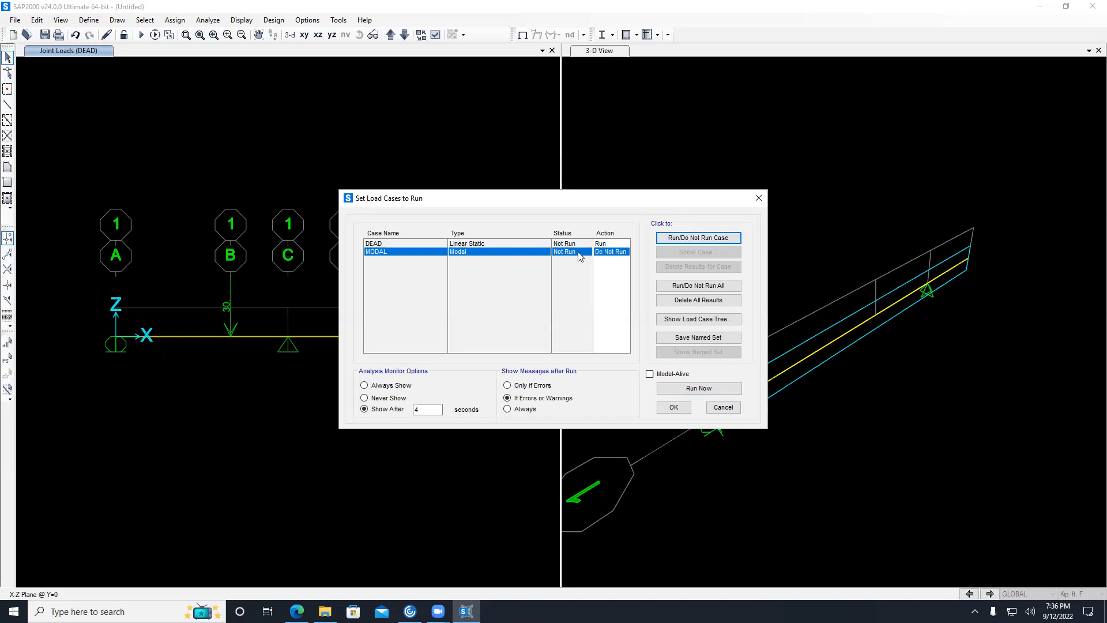
click(380, 243)
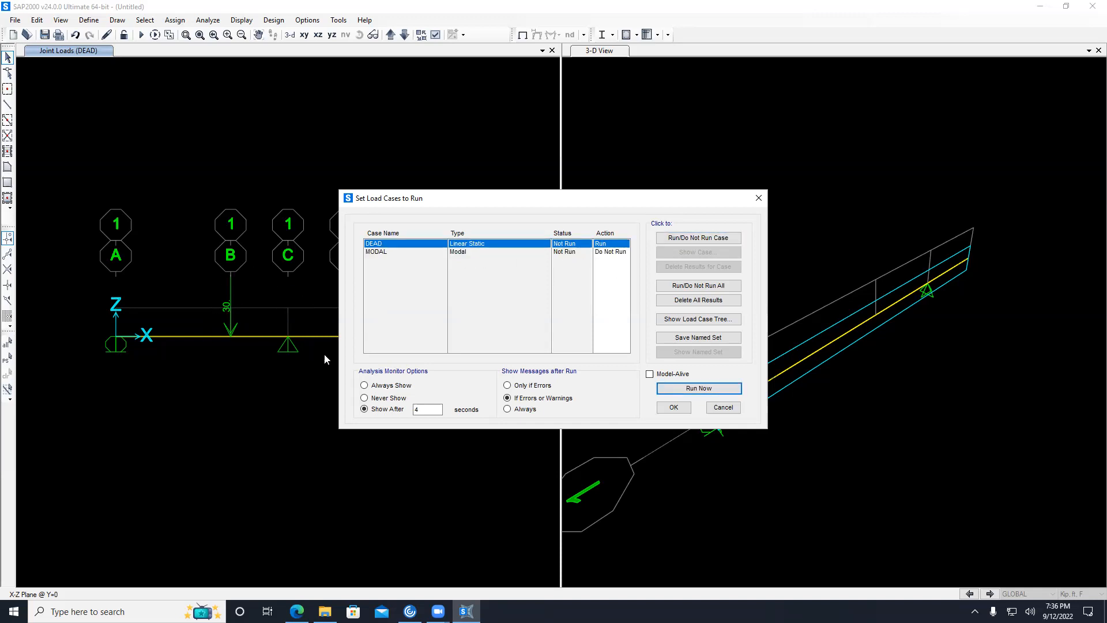
Run the analysis, saving the model file as Beam 1, and close the analysis messages
click(685, 391)
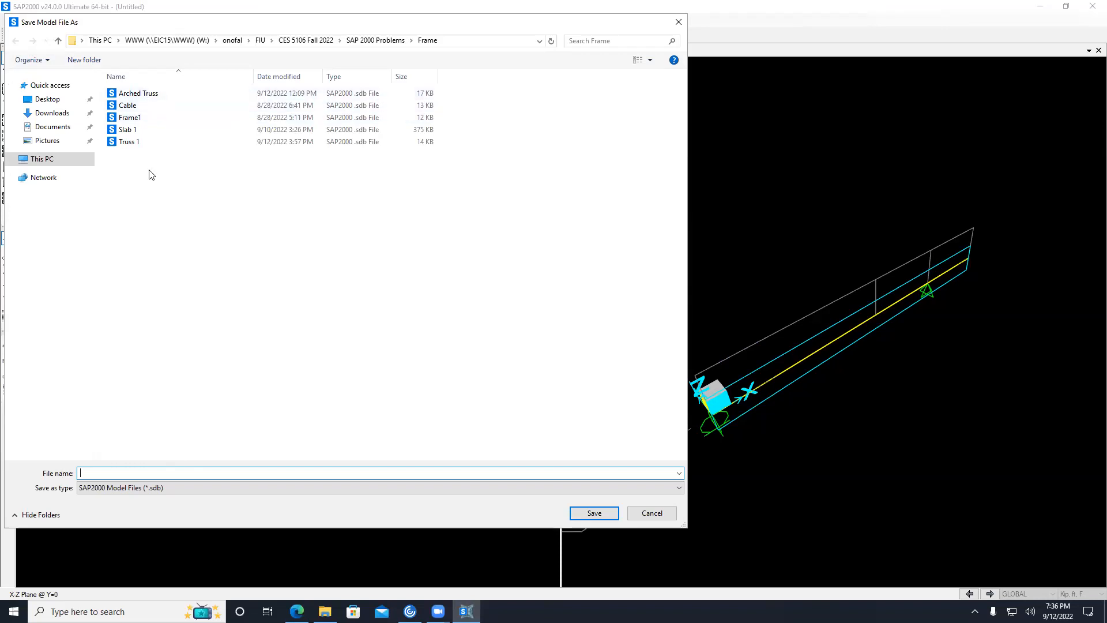
click(129, 142)
click(129, 477)
text(Beam 1)
click(595, 513)
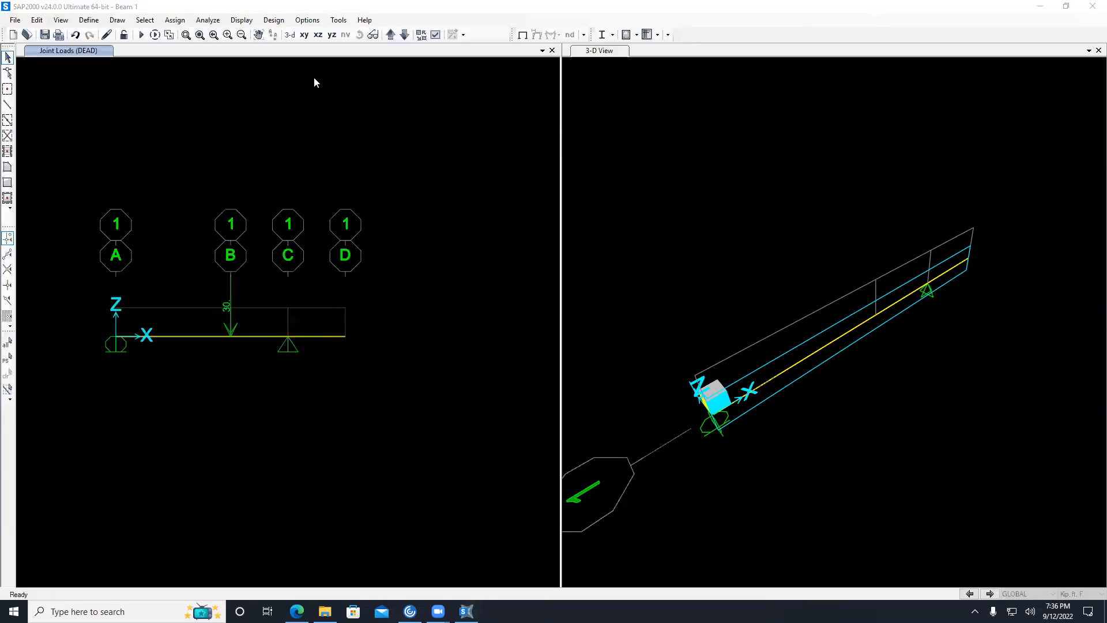
click(142, 35)
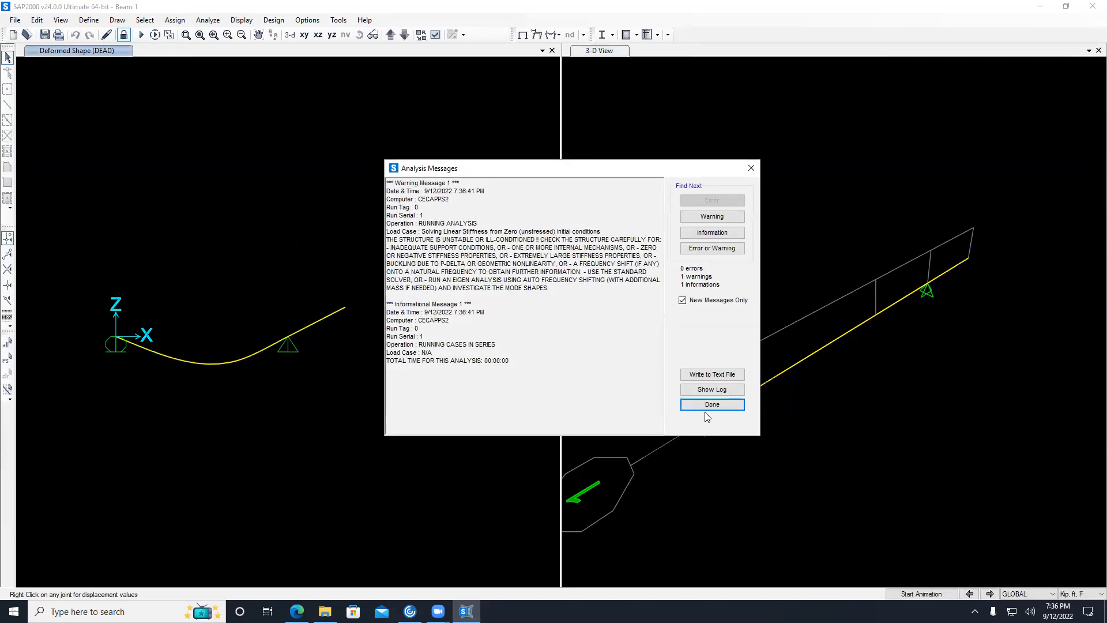
click(708, 406)
Play and stop the animation of the DEAD deformed shape, and return the X-Z view to the undeformed shape
click(922, 594)
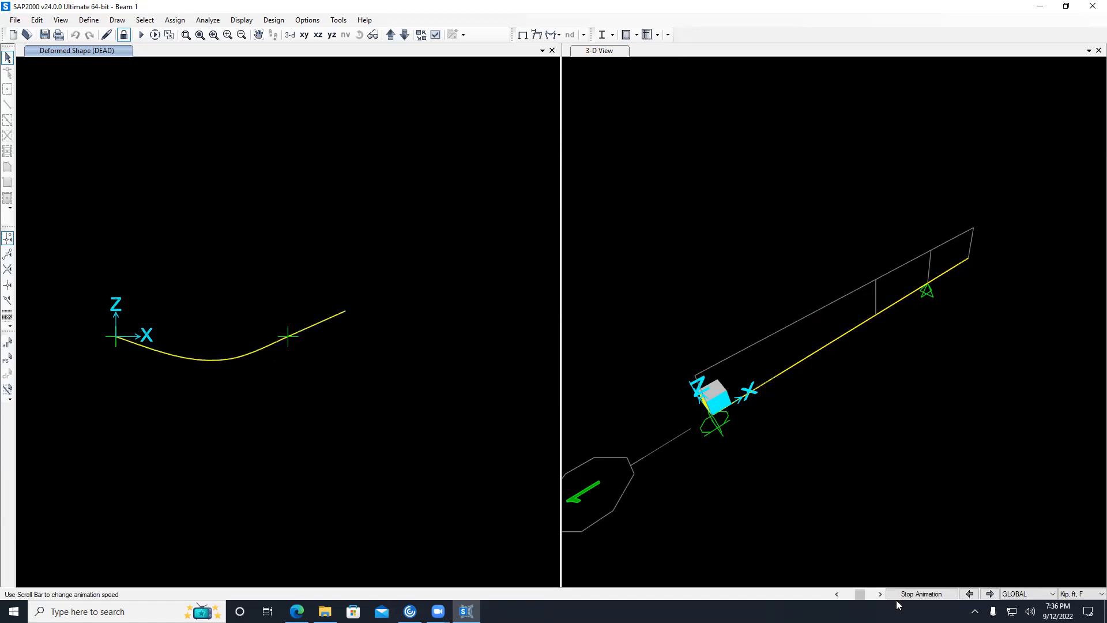
click(914, 596)
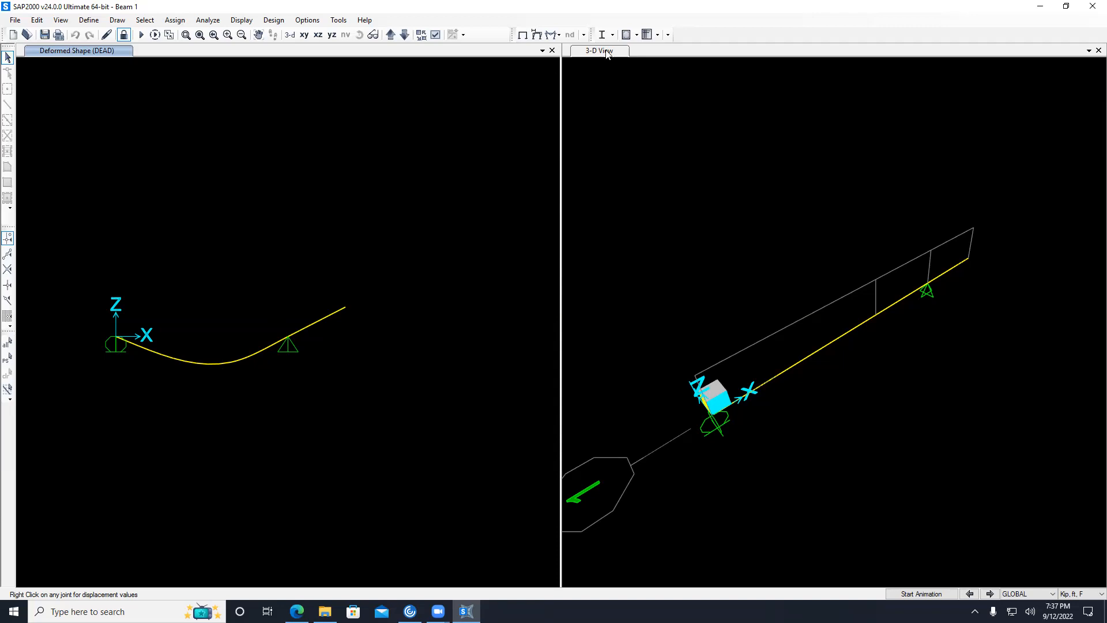
click(293, 7)
click(523, 30)
click(522, 36)
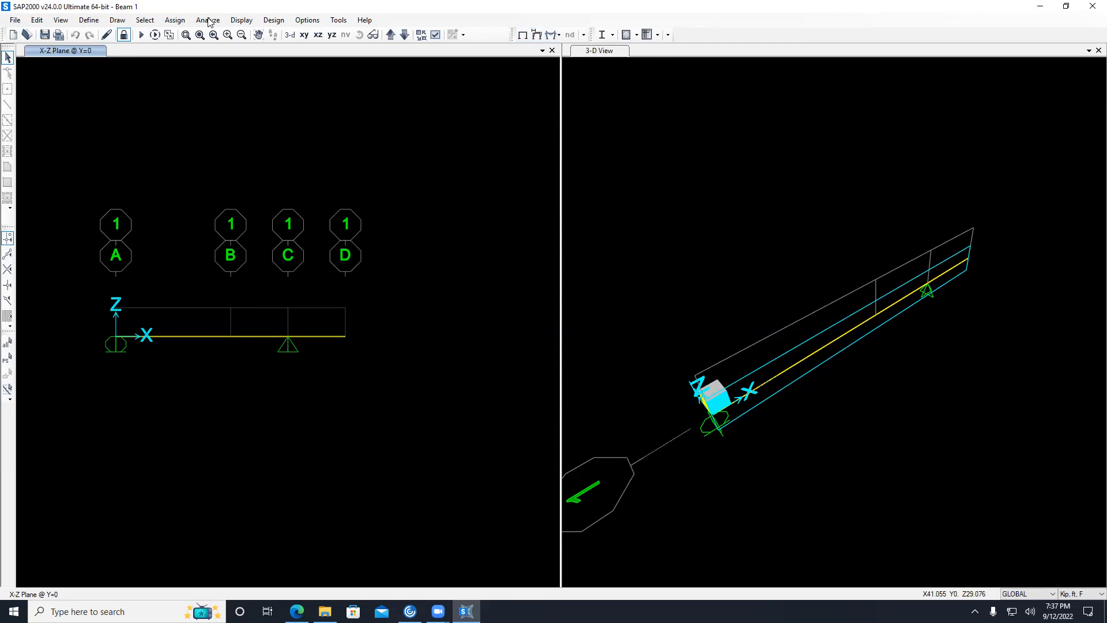
Display the beam's deformed shape for the DEAD load case in the X-Z view
click(238, 22)
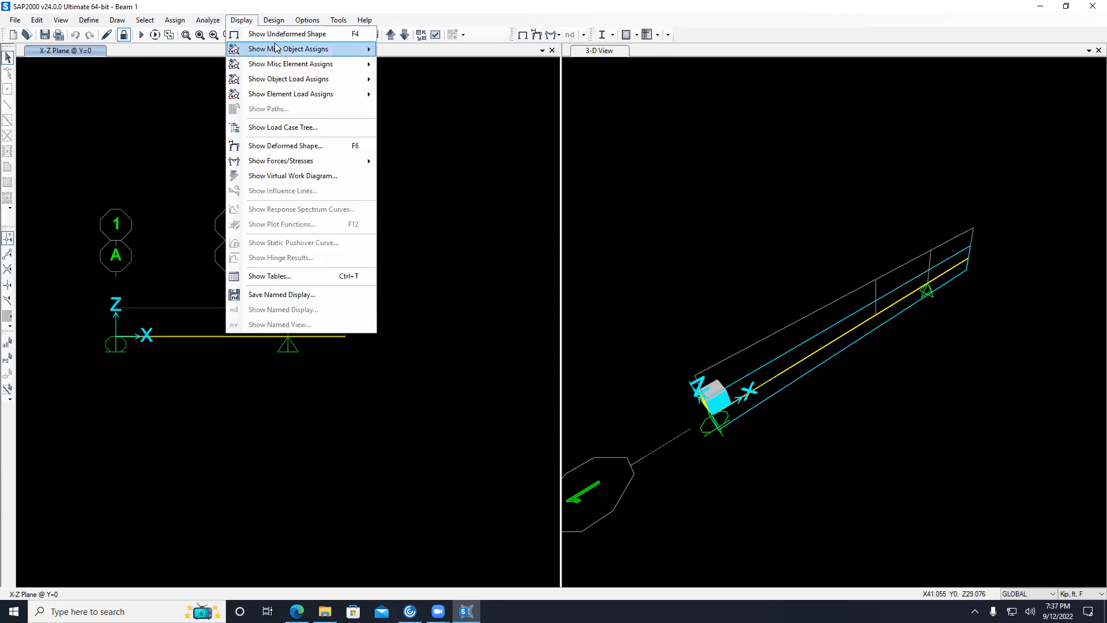
mouse_move(326, 65)
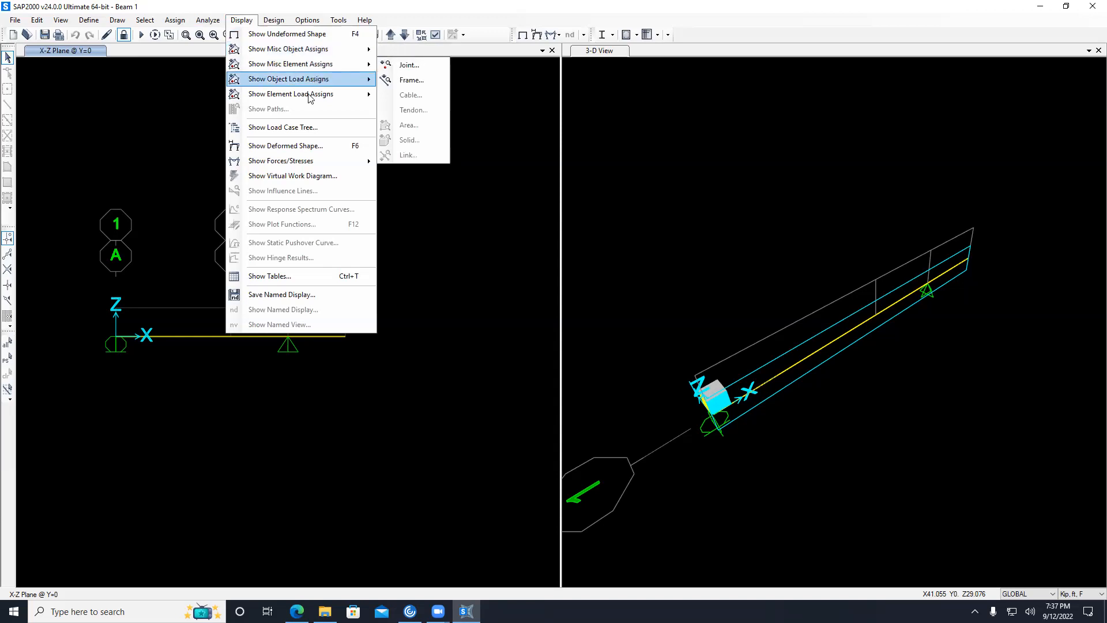
click(300, 146)
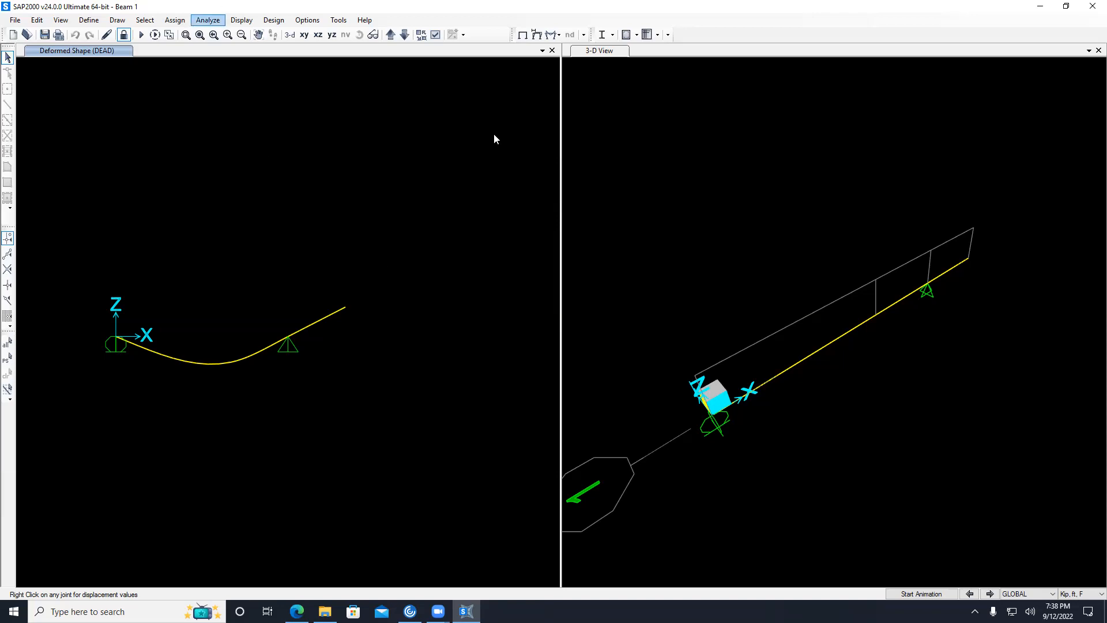
Display the beam's filled Moment 3-3 diagram for the DEAD case, and replace it with the Shear 2-2 diagram
click(241, 20)
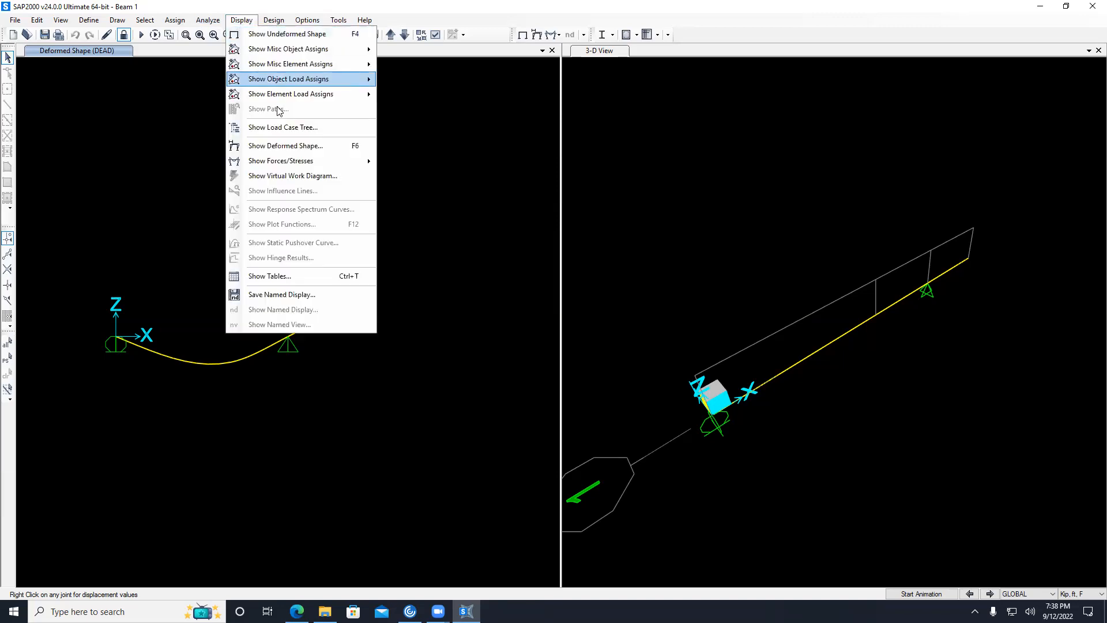
mouse_move(313, 161)
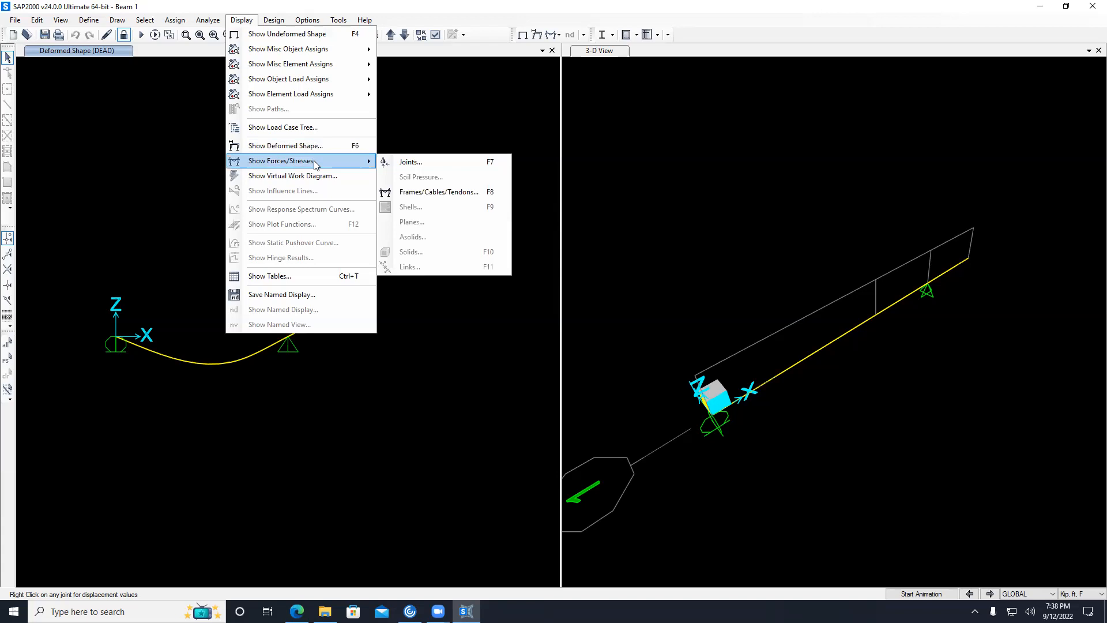
click(444, 193)
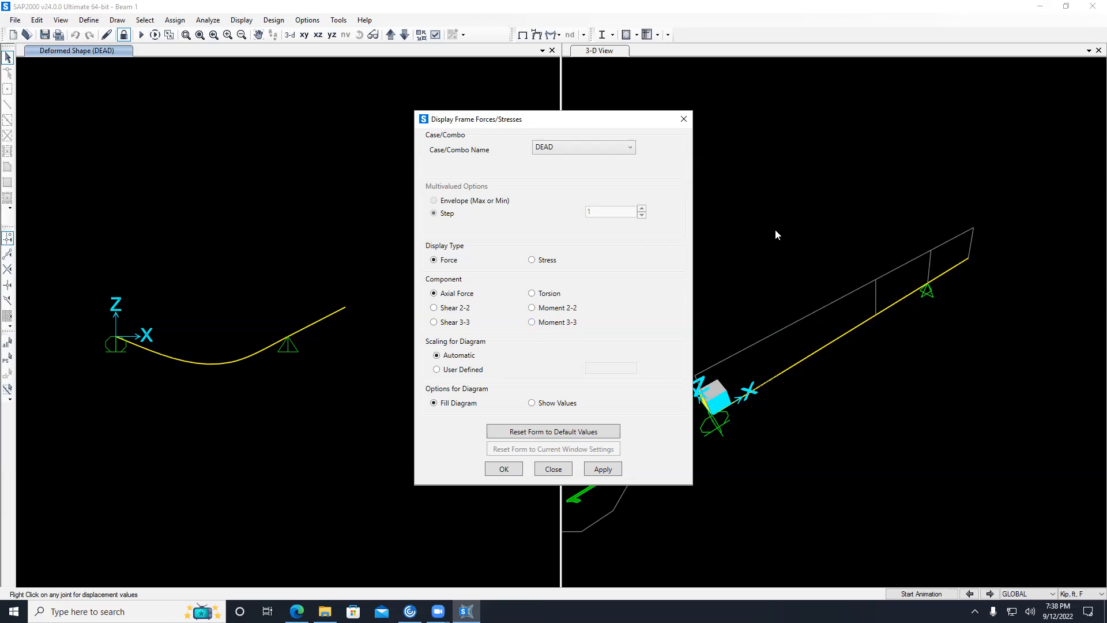
click(532, 322)
click(600, 470)
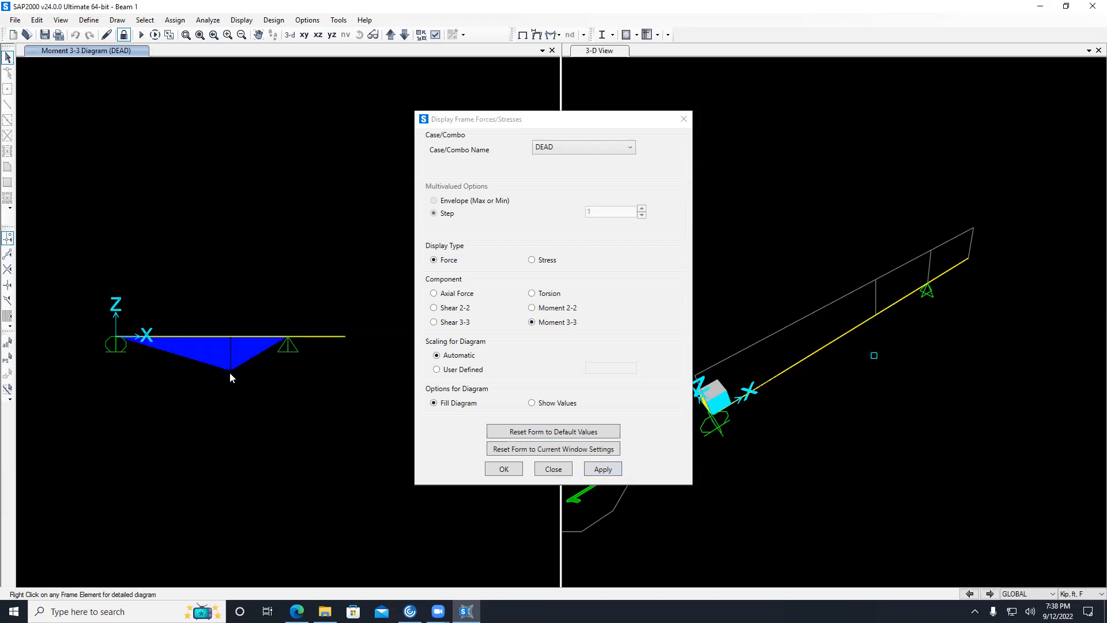
mouse_move(230, 338)
click(435, 309)
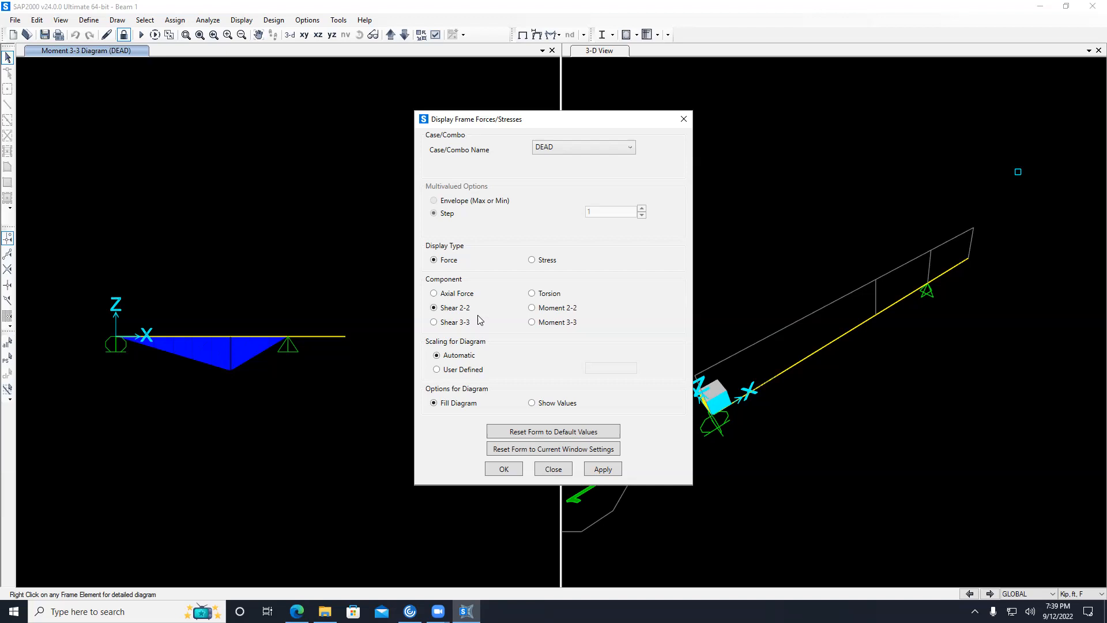
click(505, 467)
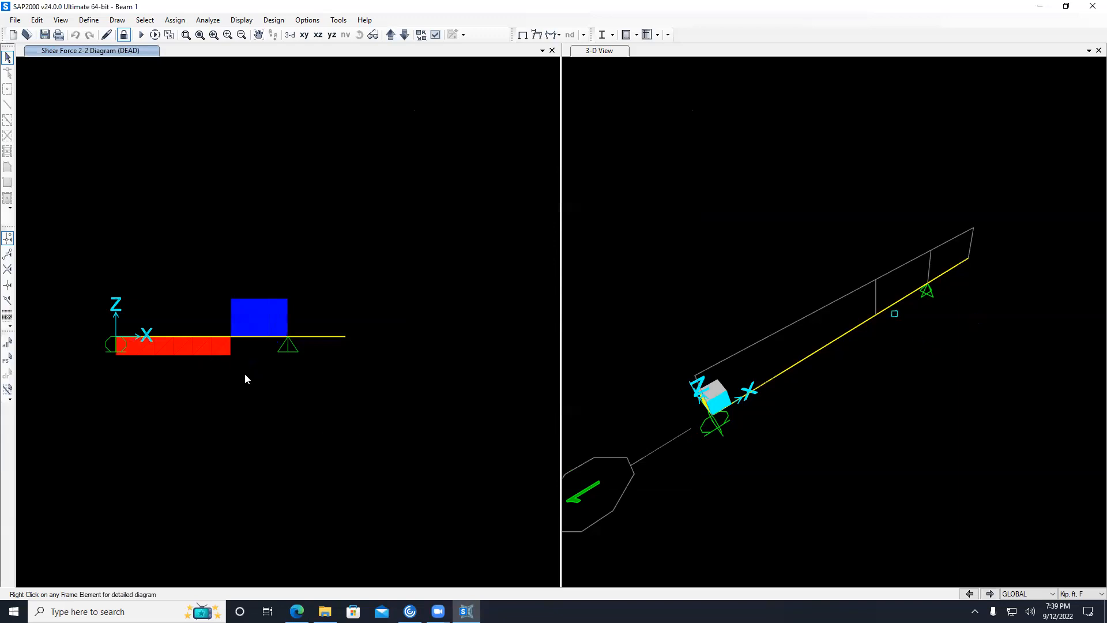